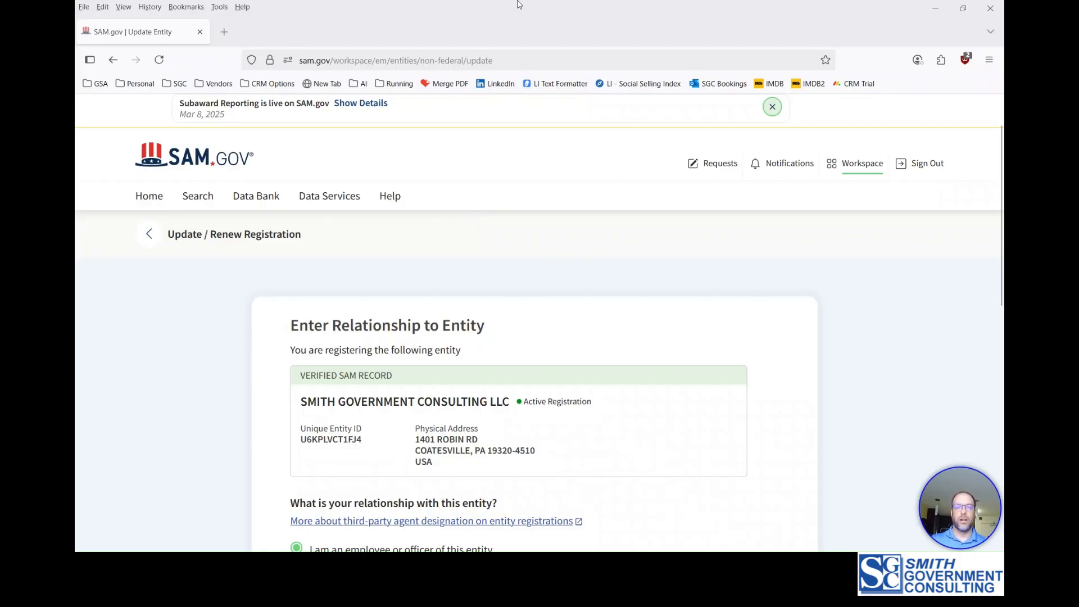
Certify being authorized to act for the entity as an employee or officer, and continue
left_click_drag(554, 21, 465, 5)
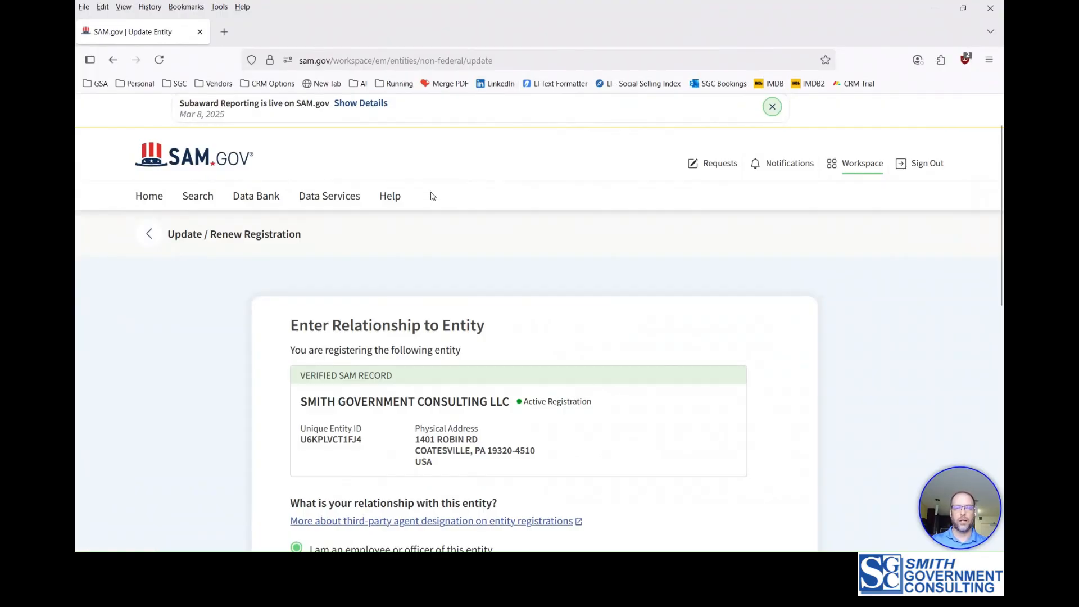
scroll(431, 197, "down", 2)
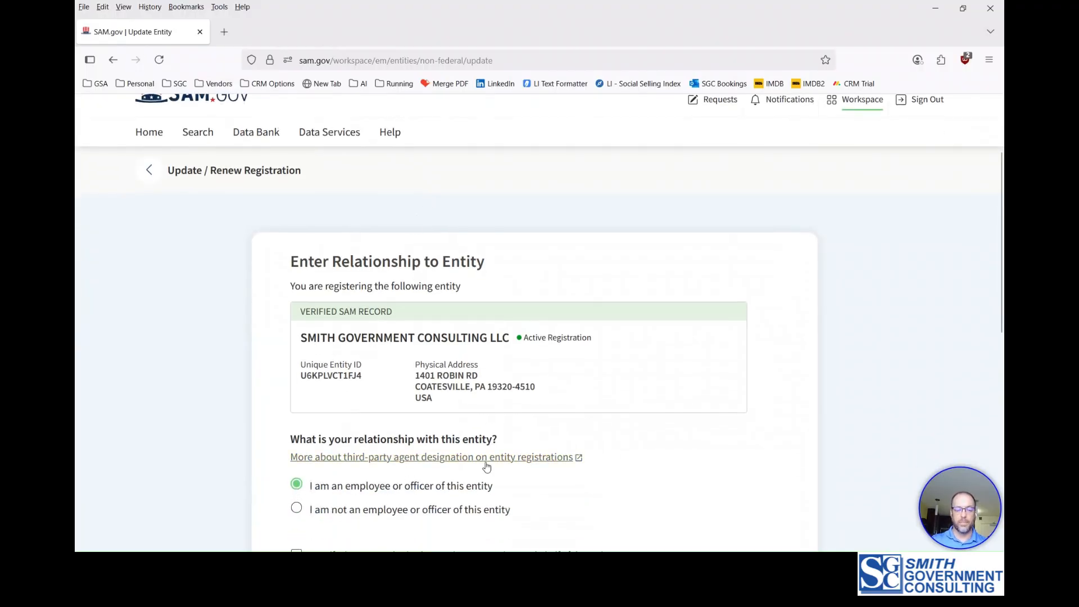
scroll(555, 447, "down", 2)
scroll(557, 446, "down", 2)
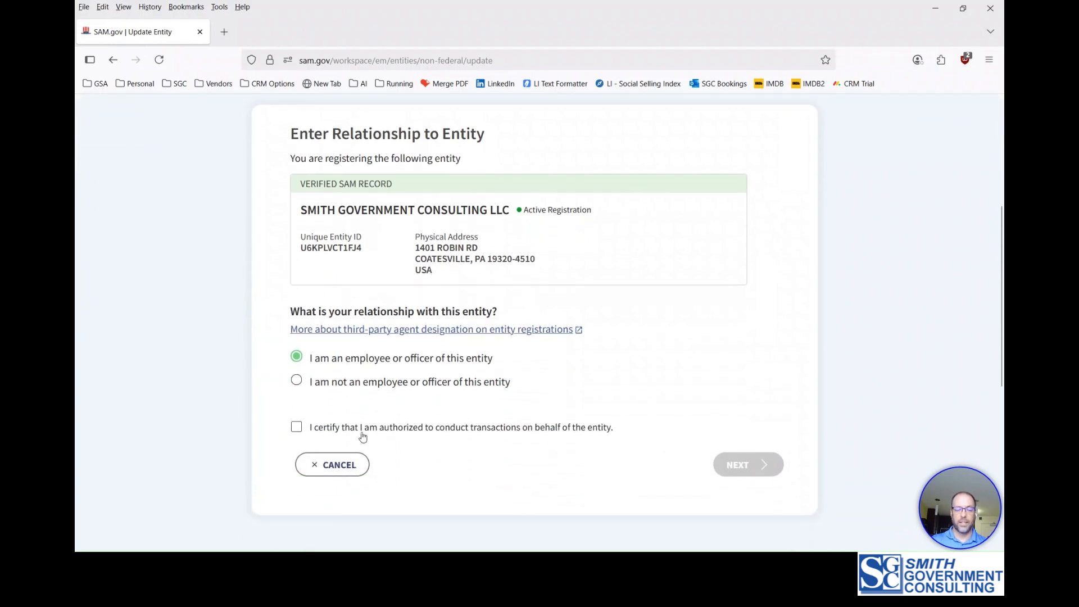
left_click(318, 431)
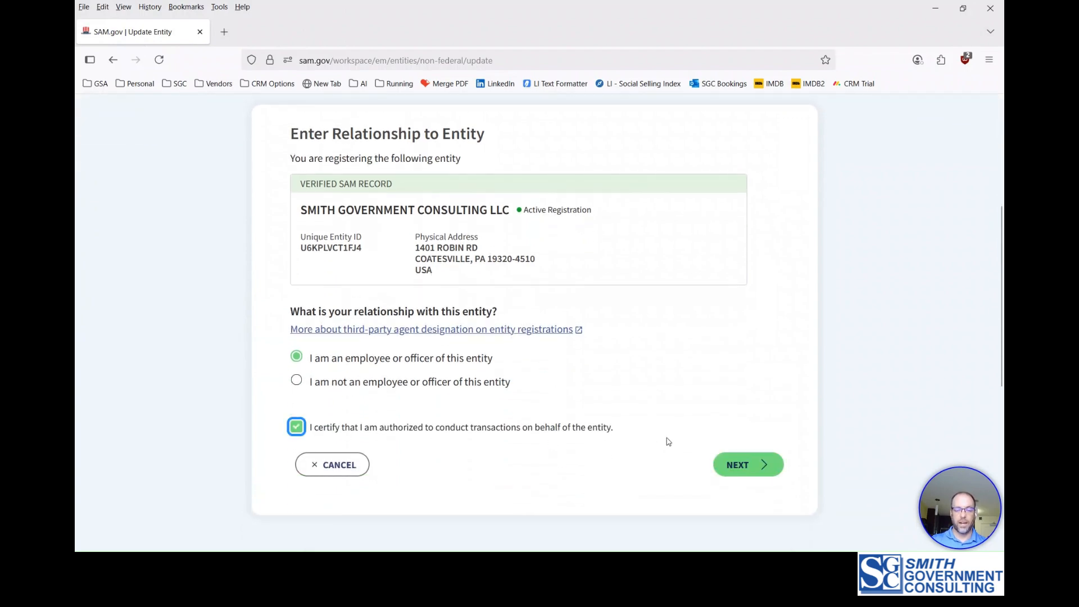
left_click(741, 469)
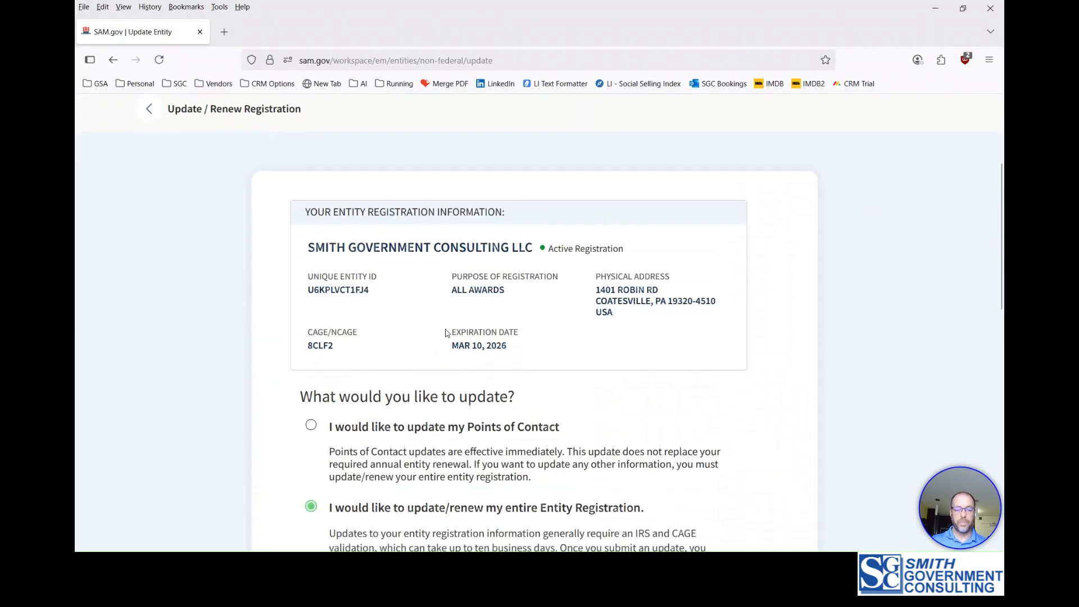
Proceed with the option to update/renew the entire entity registration
scroll(446, 333, "down", 2)
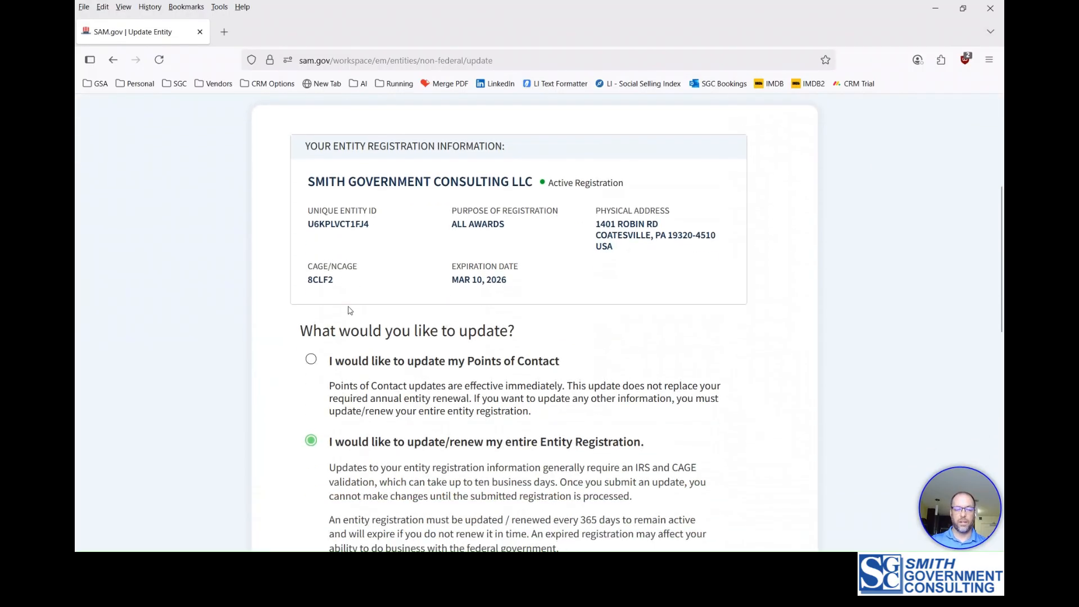
scroll(447, 369, "down", 2)
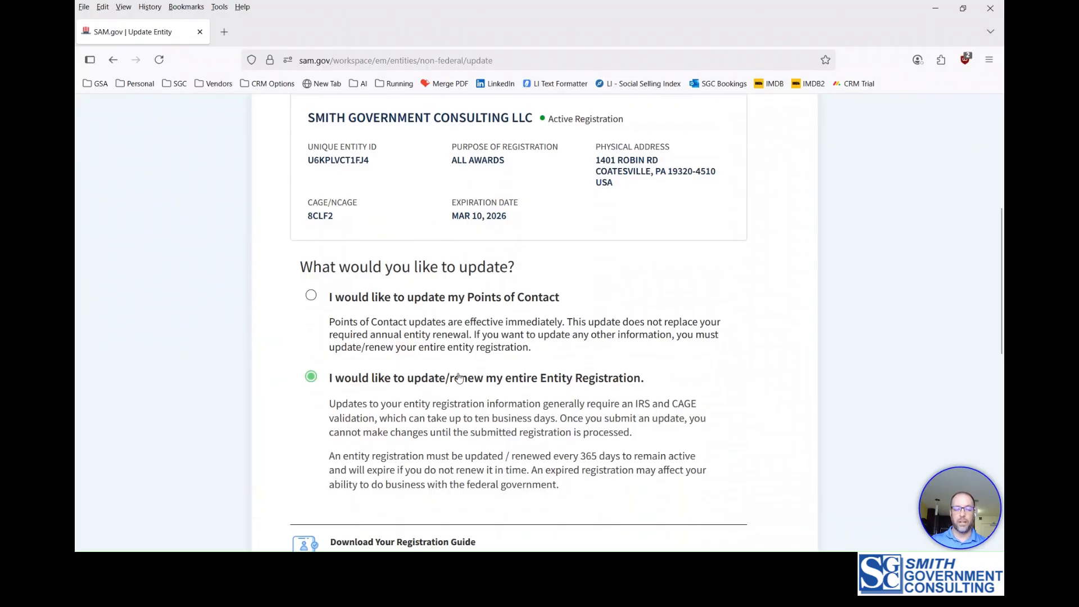
scroll(444, 379, "down", 4)
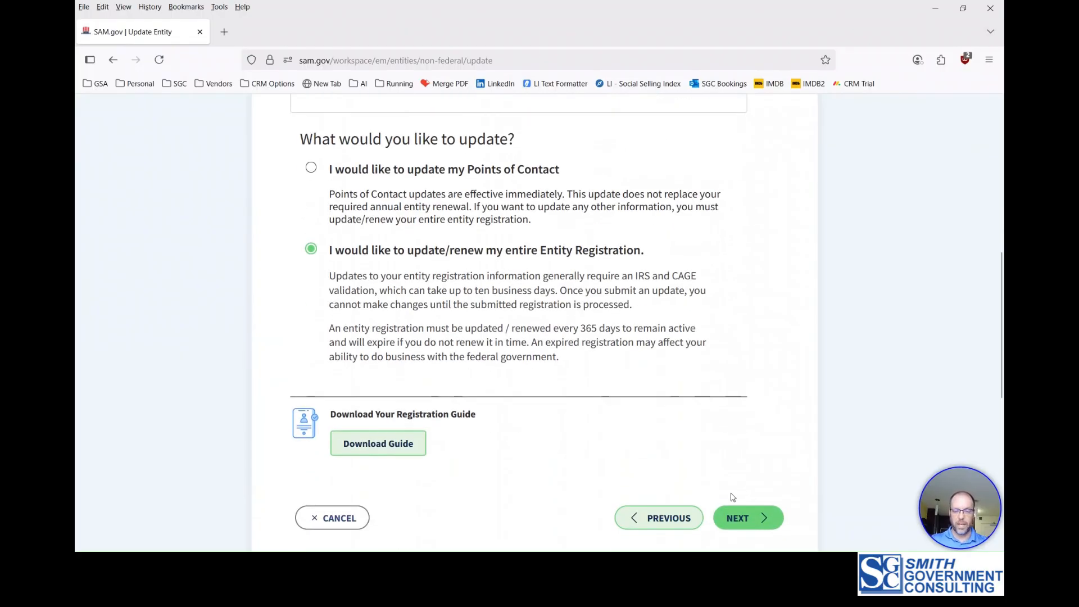
left_click(757, 519)
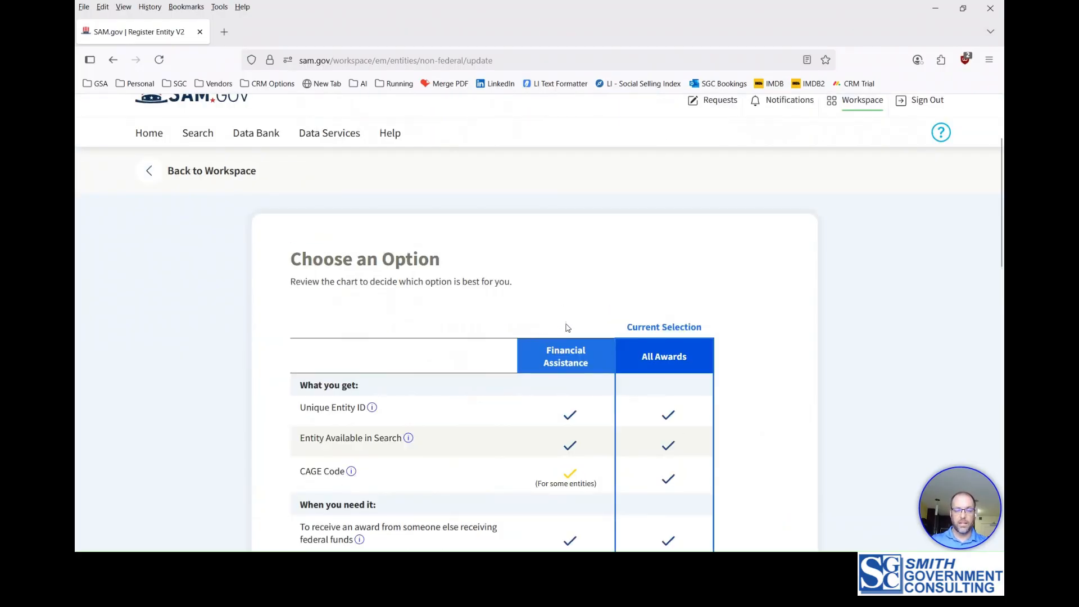
Choose the All Awards registration option from the comparison chart
scroll(579, 324, "down", 3)
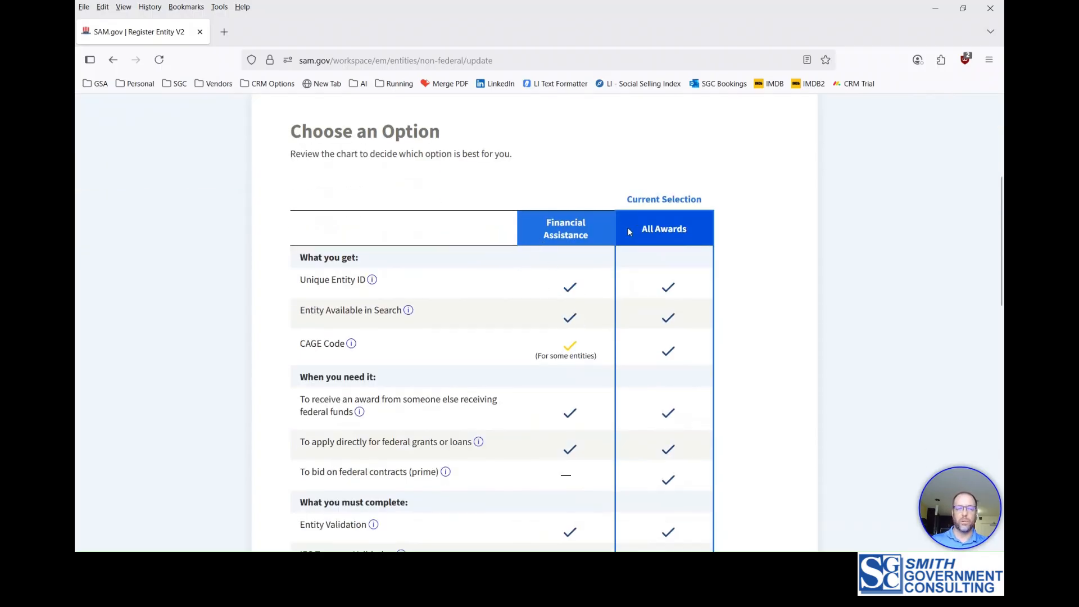
scroll(652, 258, "down", 8)
left_click(656, 246)
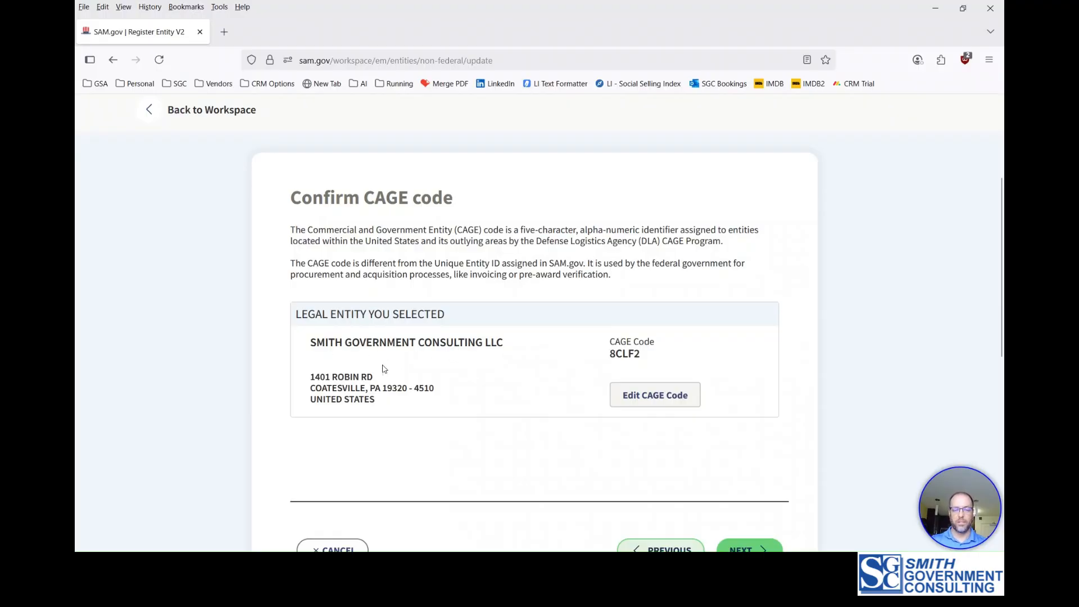
Confirm the existing CAGE code and the Business or Organization, All Awards registration summary
scroll(607, 349, "down", 3)
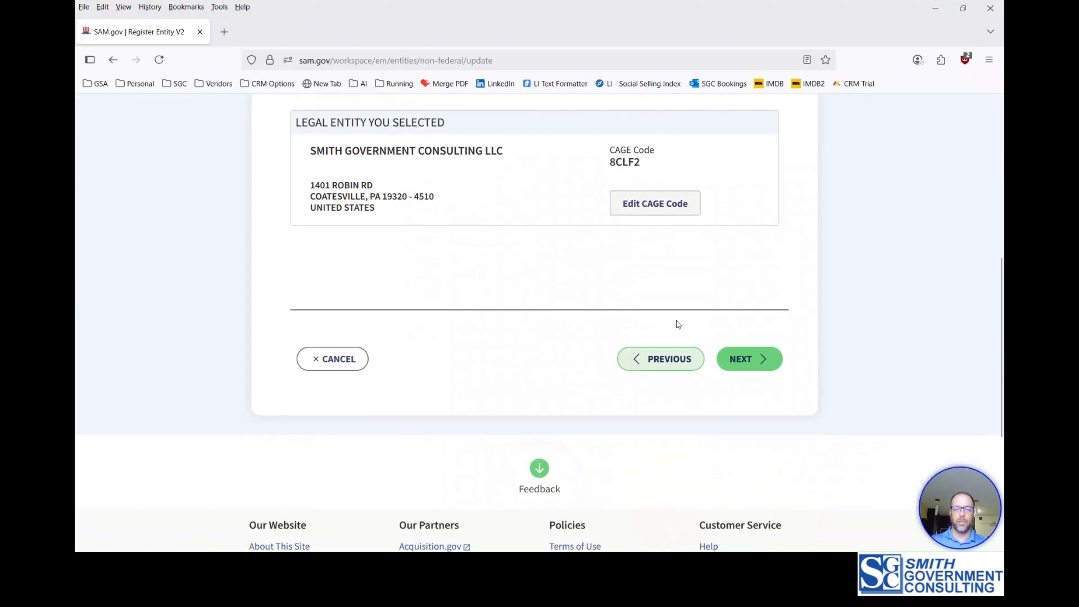
left_click(741, 360)
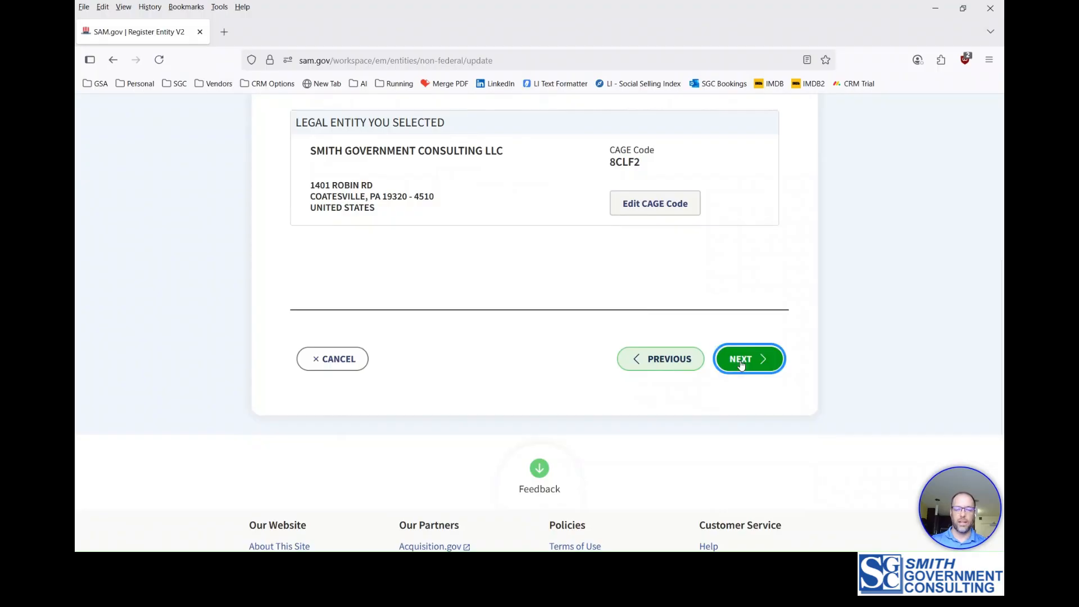
scroll(639, 300, "down", 5)
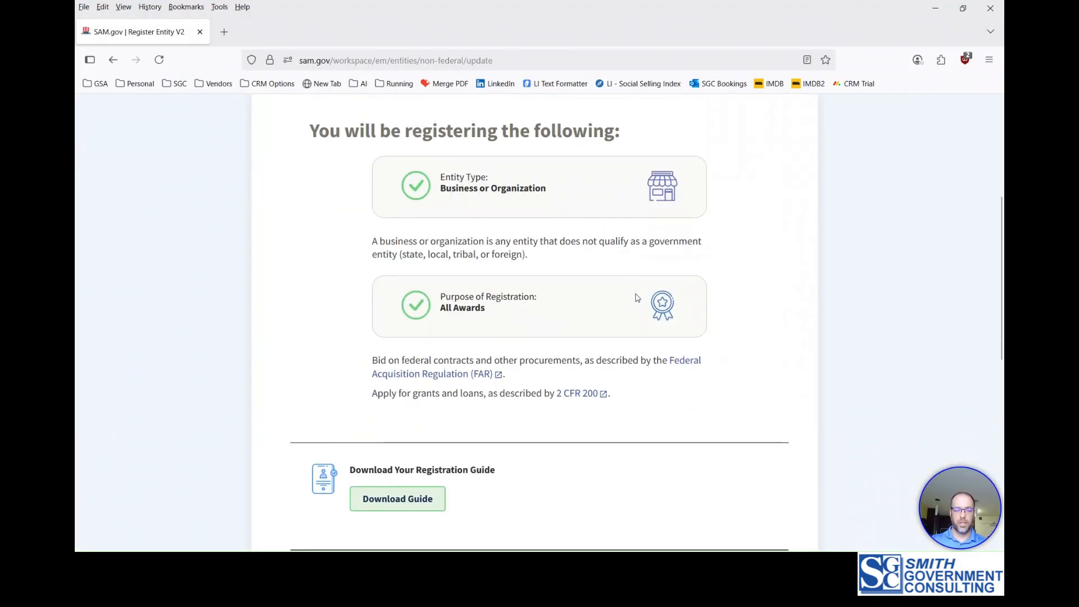
left_click(758, 466)
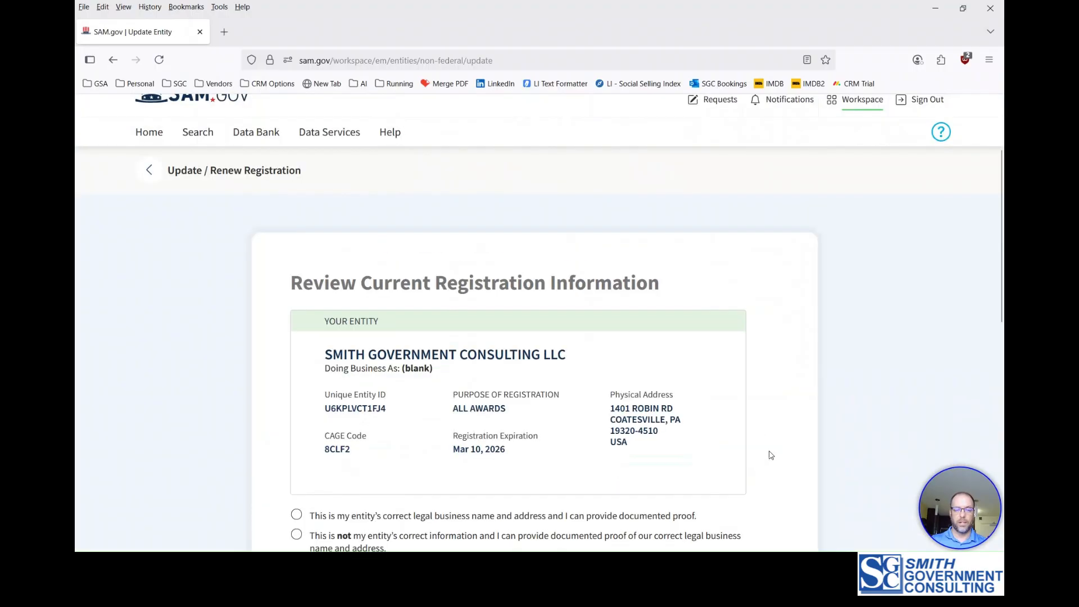
Confirm the entity's legal business name and address are correct, then continue the registration
scroll(600, 356, "down", 3)
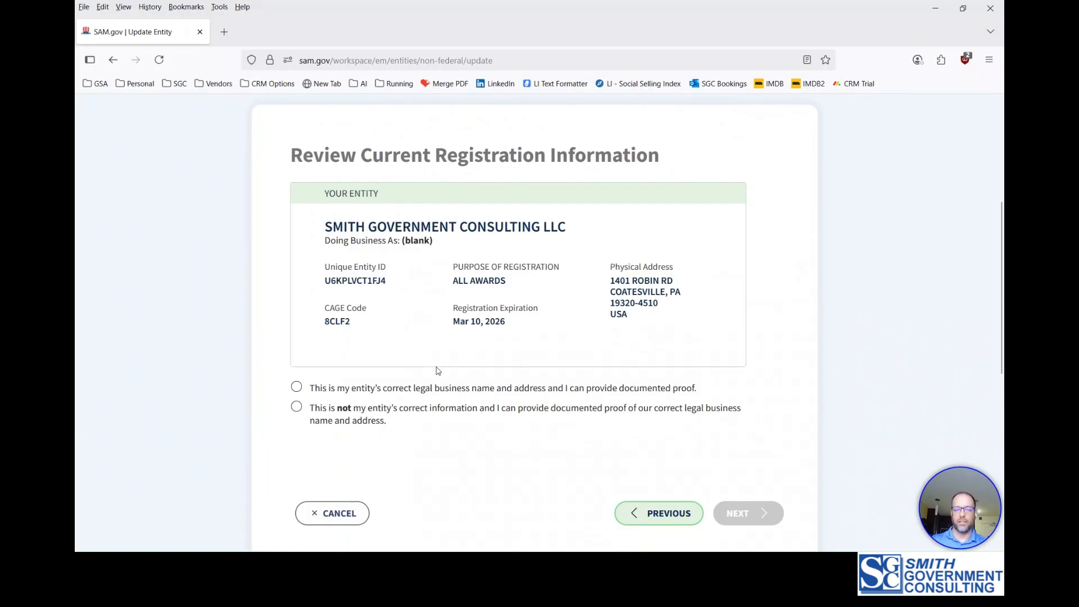
left_click(298, 391)
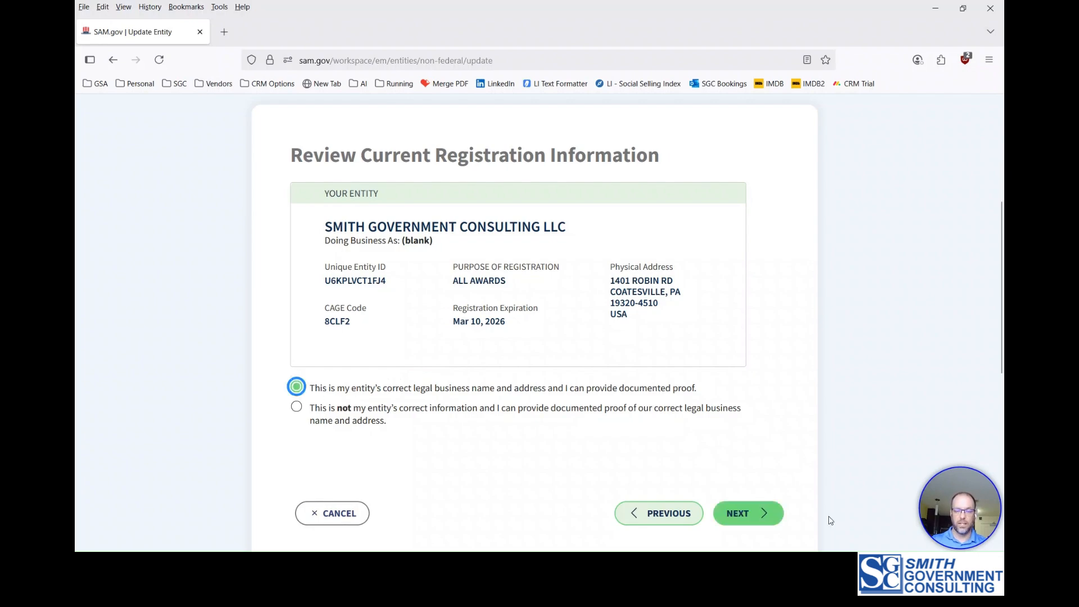
left_click(759, 515)
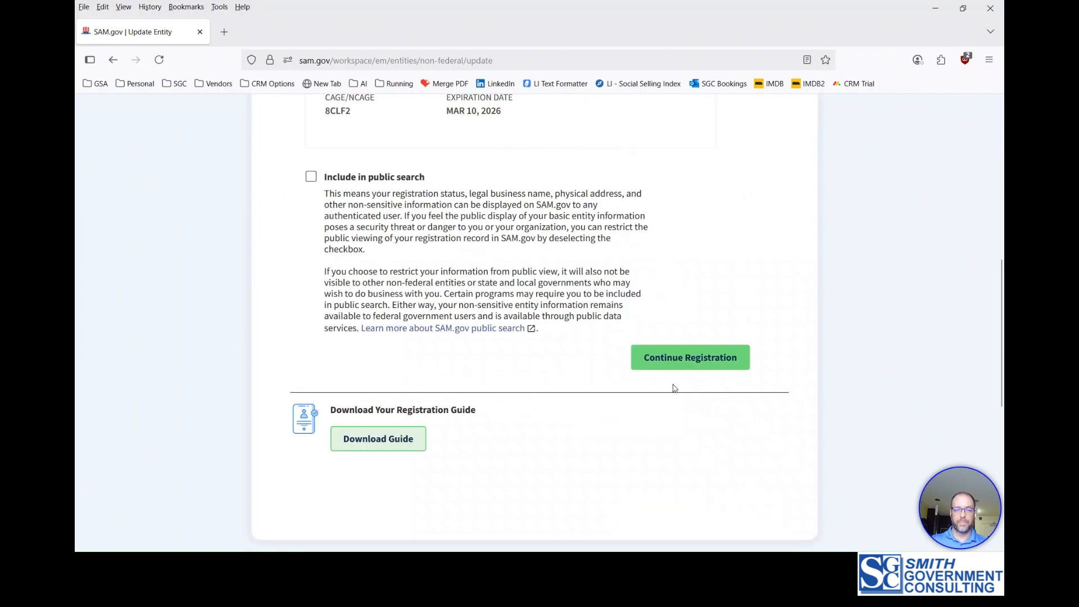
scroll(574, 373, "up", 2)
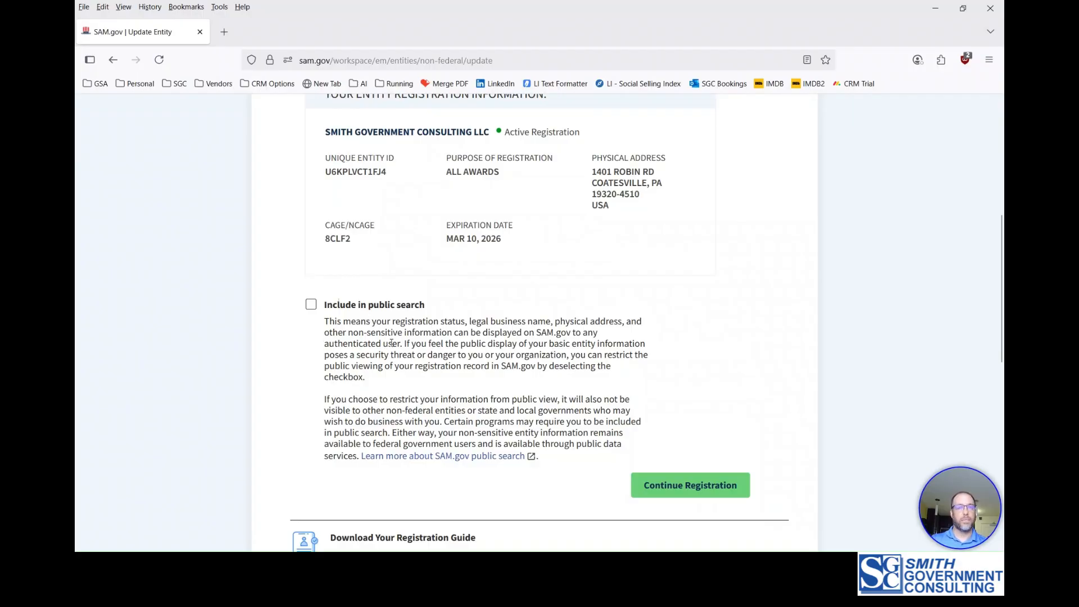
left_click(639, 490)
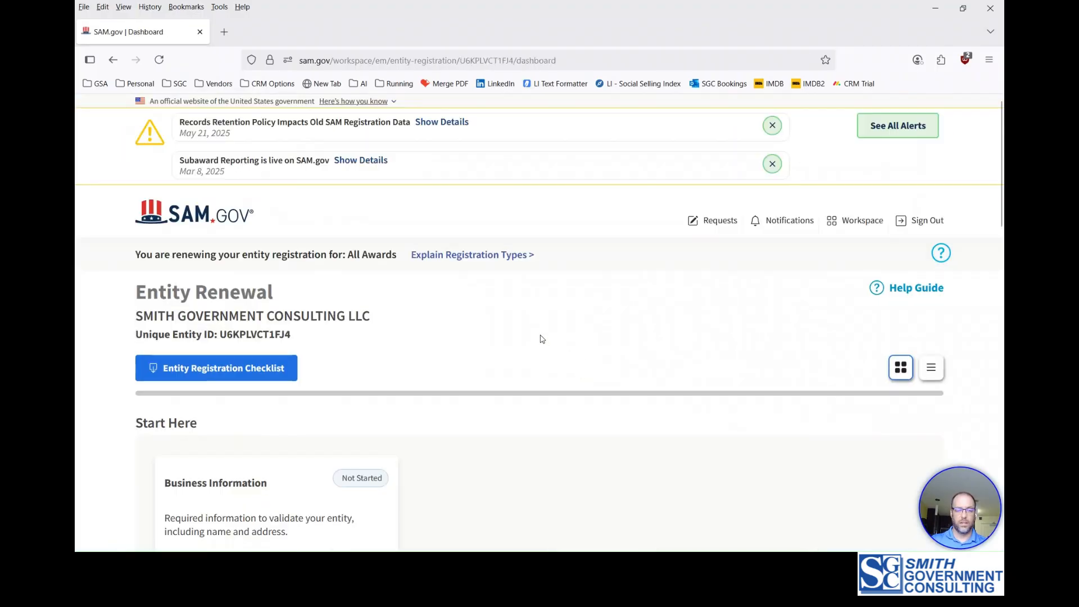
Start the Business Information module from the Entity Renewal dashboard
scroll(541, 338, "down", 4)
scroll(542, 338, "down", 3)
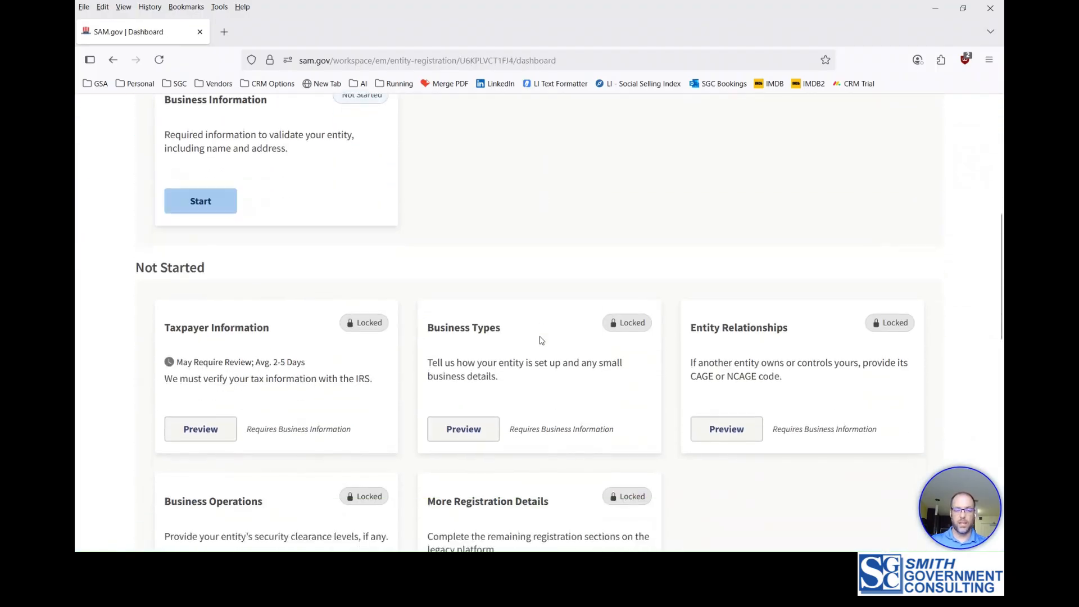
scroll(541, 340, "down", 5)
scroll(538, 339, "up", 9)
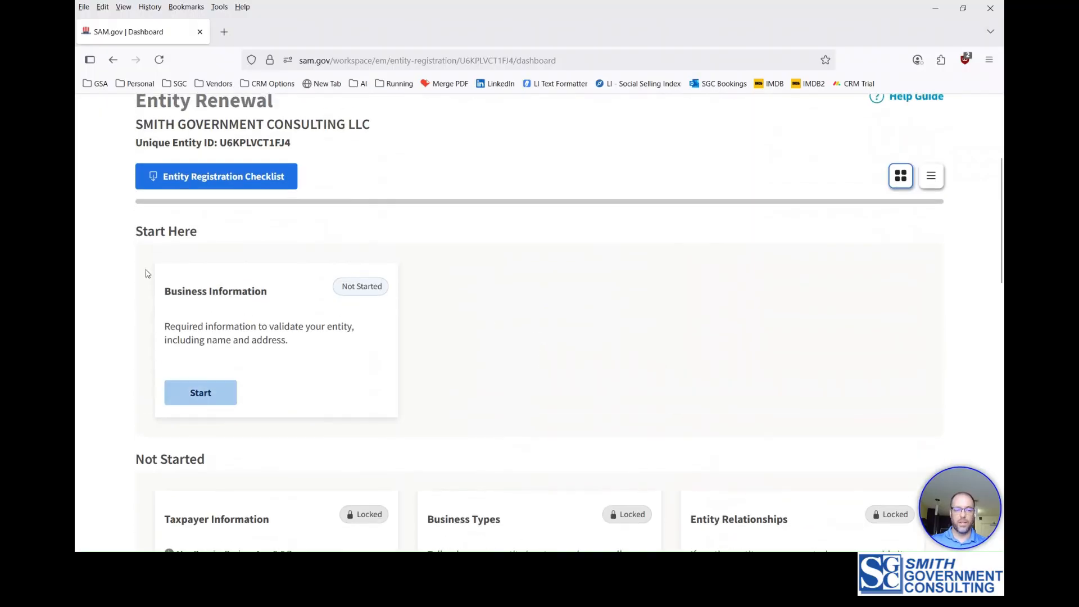
left_click(206, 392)
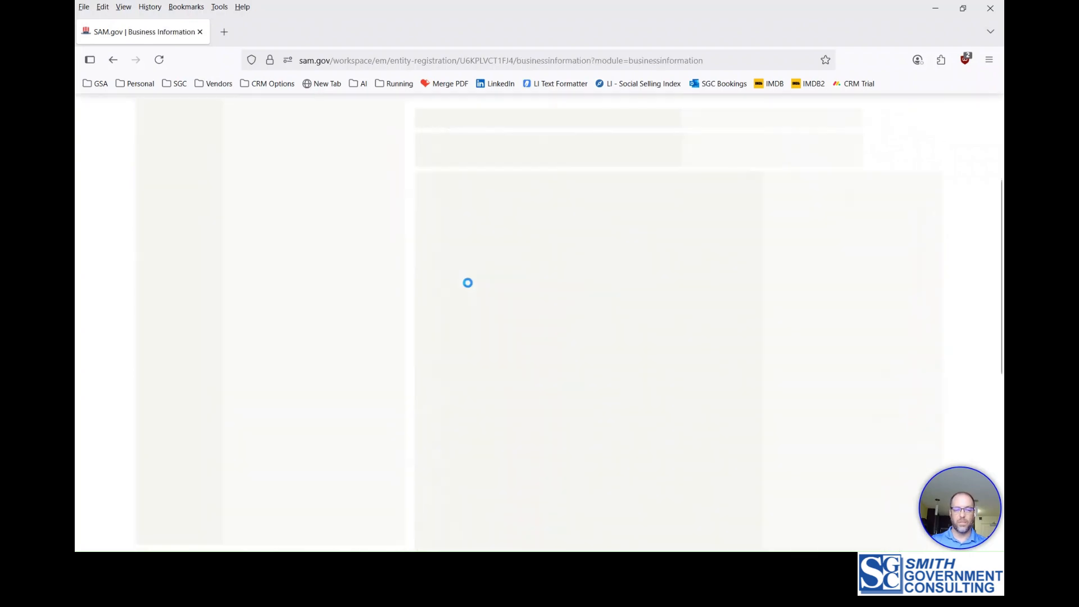
Begin Business Information and save the Entity Name page with the optional fields left blank
scroll(928, 347, "down", 2)
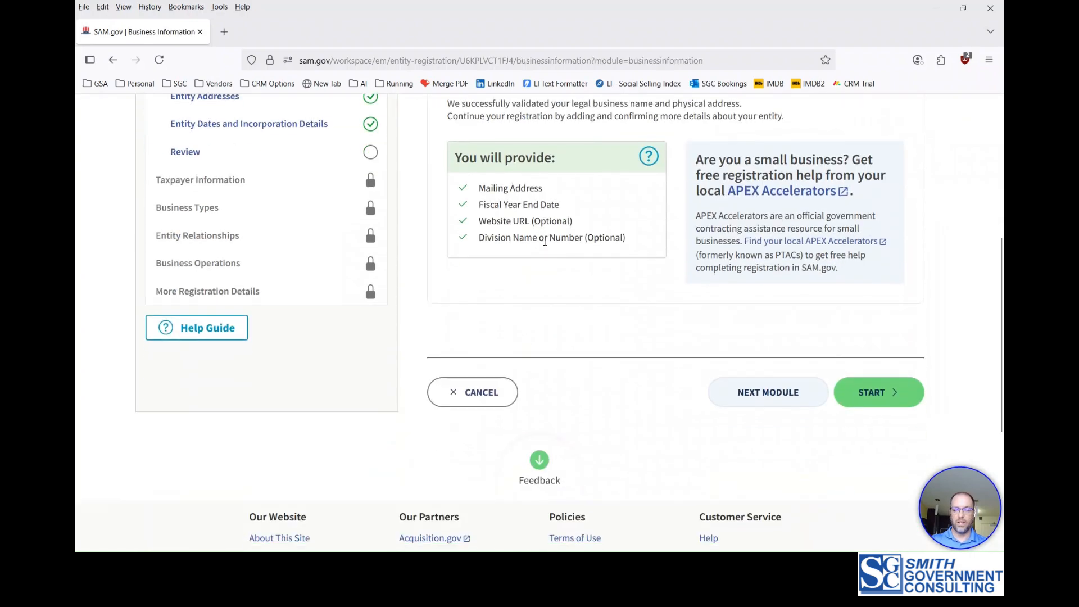
left_click(866, 392)
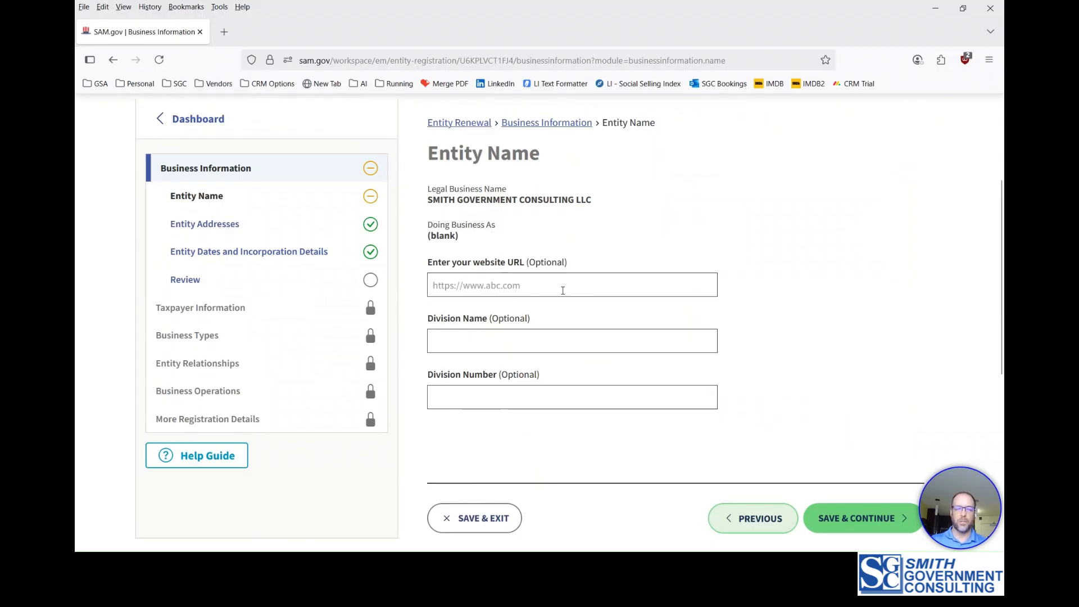
scroll(634, 298, "down", 3)
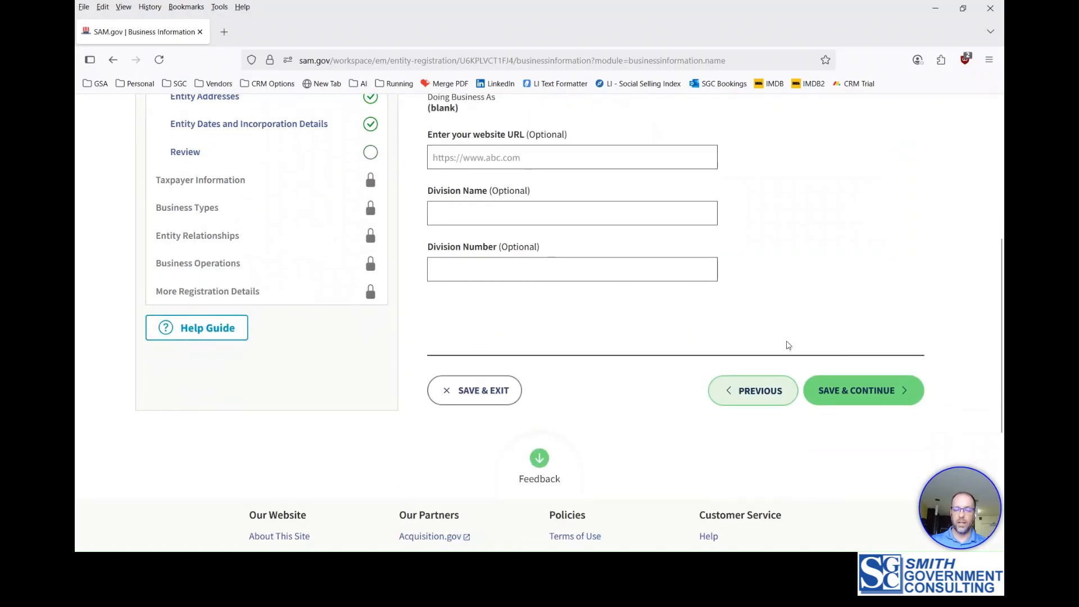
left_click(845, 388)
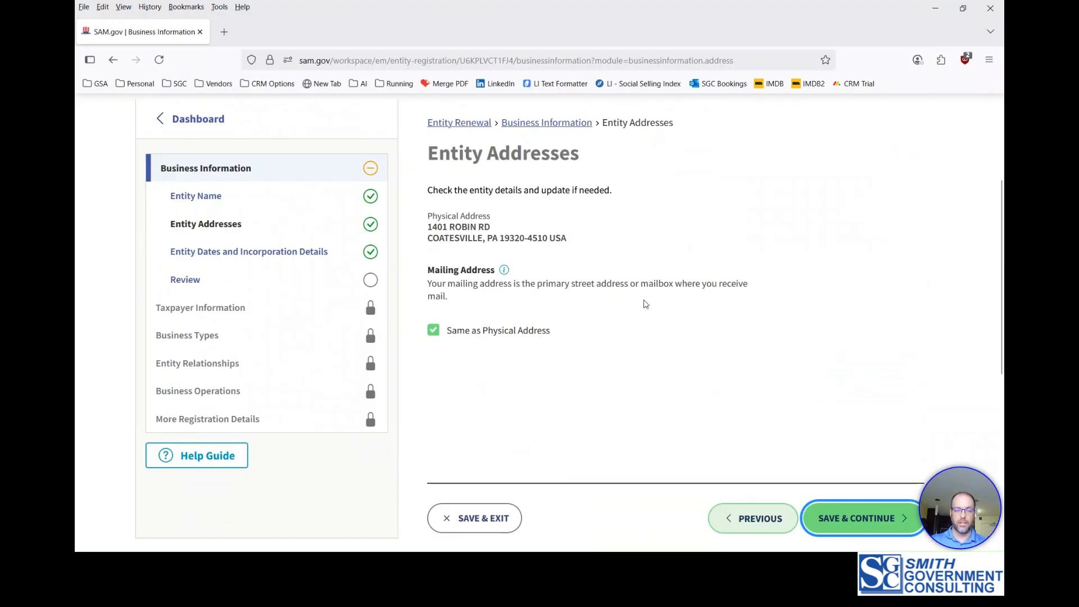
Save the Entity Addresses and Entity Dates and Incorporation Details pages without changes
scroll(646, 303, "down", 3)
left_click(851, 391)
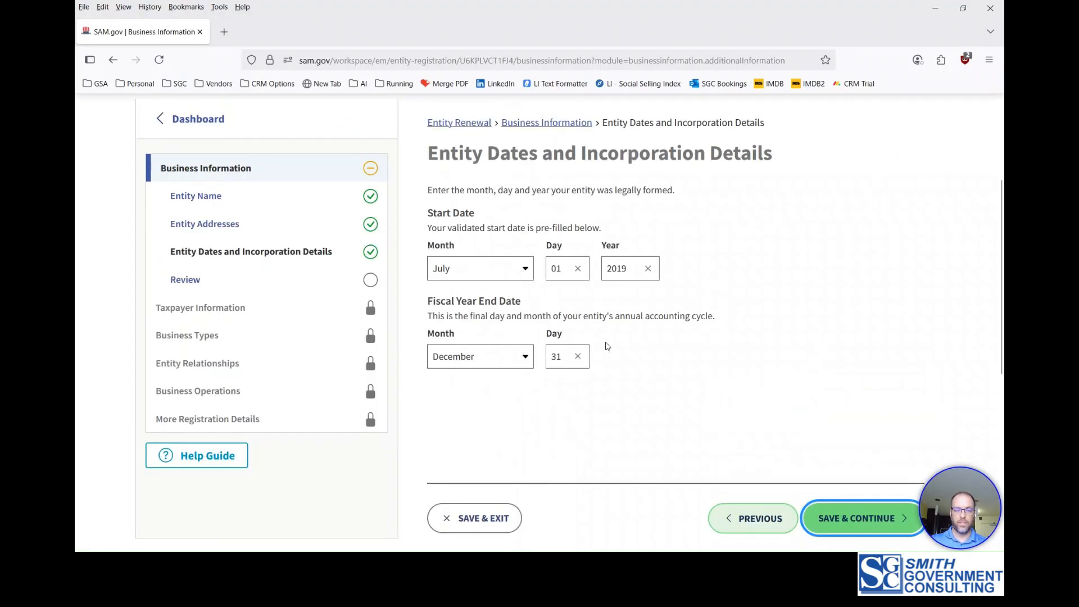
scroll(686, 351, "down", 2)
left_click(843, 454)
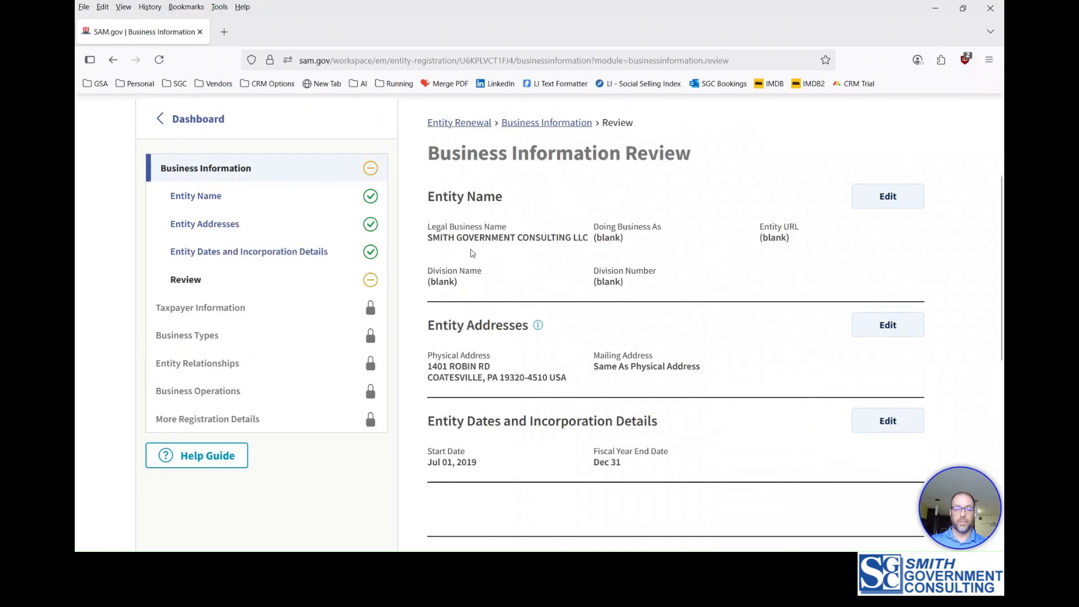
Save the Business Information review and start the Taxpayer Information module
scroll(569, 321, "down", 3)
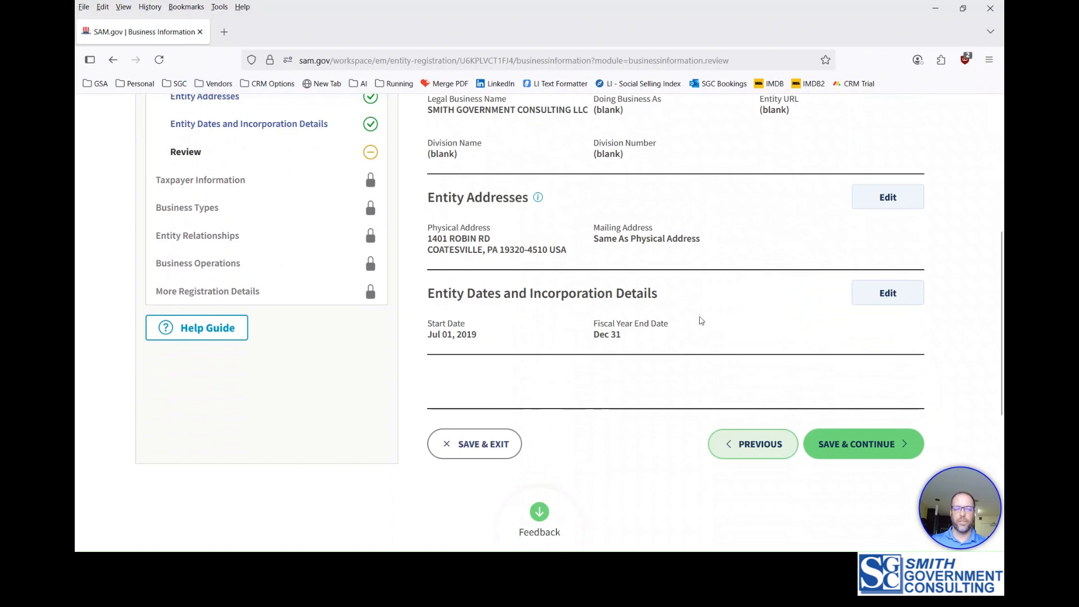
left_click(852, 445)
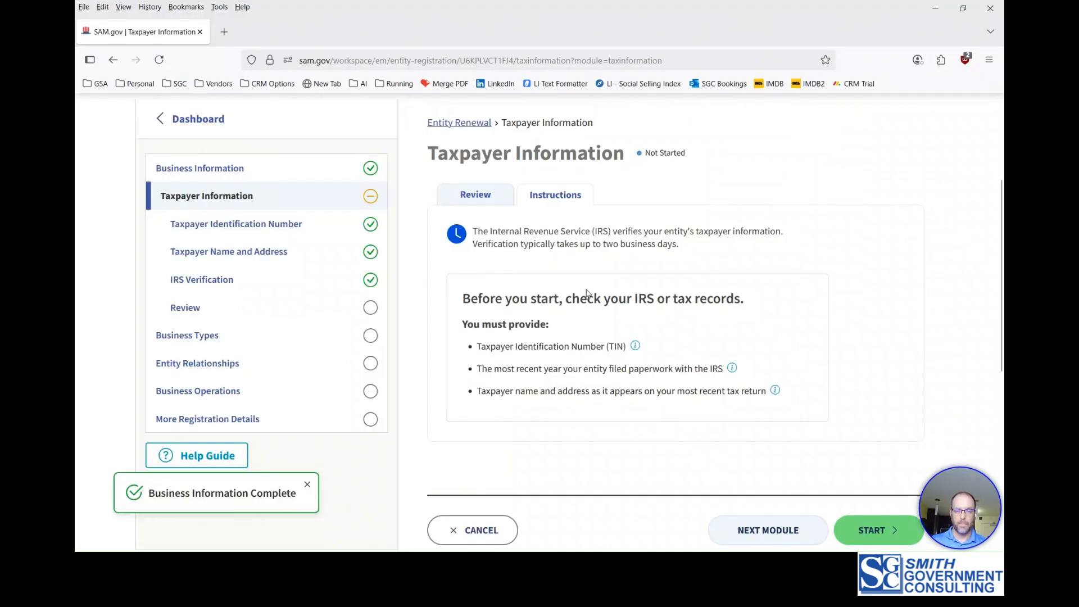
scroll(586, 292, "down", 2)
left_click(875, 400)
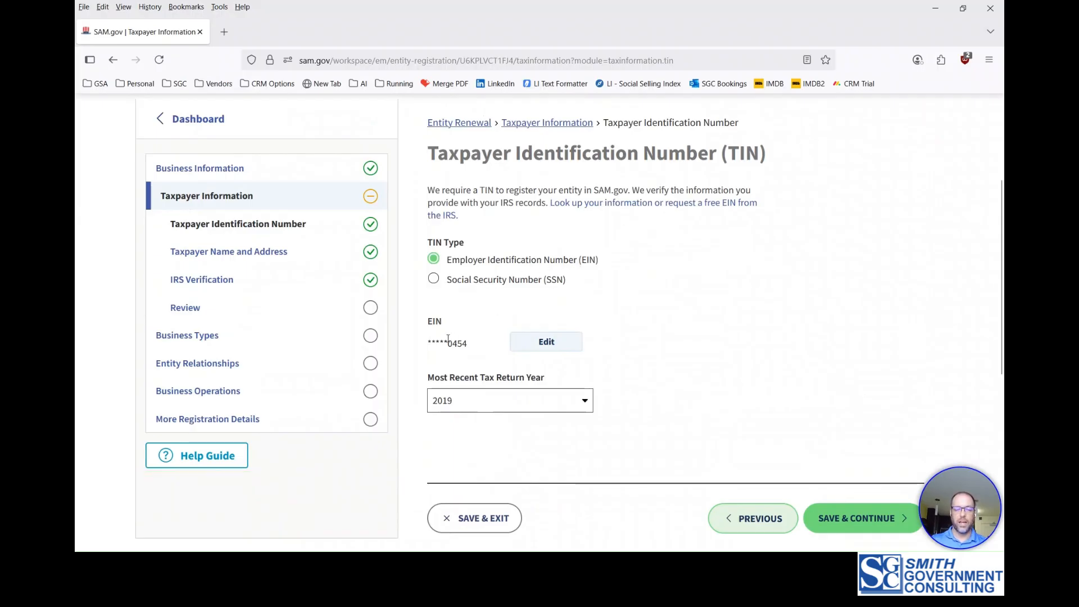
Set the most recent tax return year to 2024 and save the Taxpayer Identification Number page
left_click(573, 401)
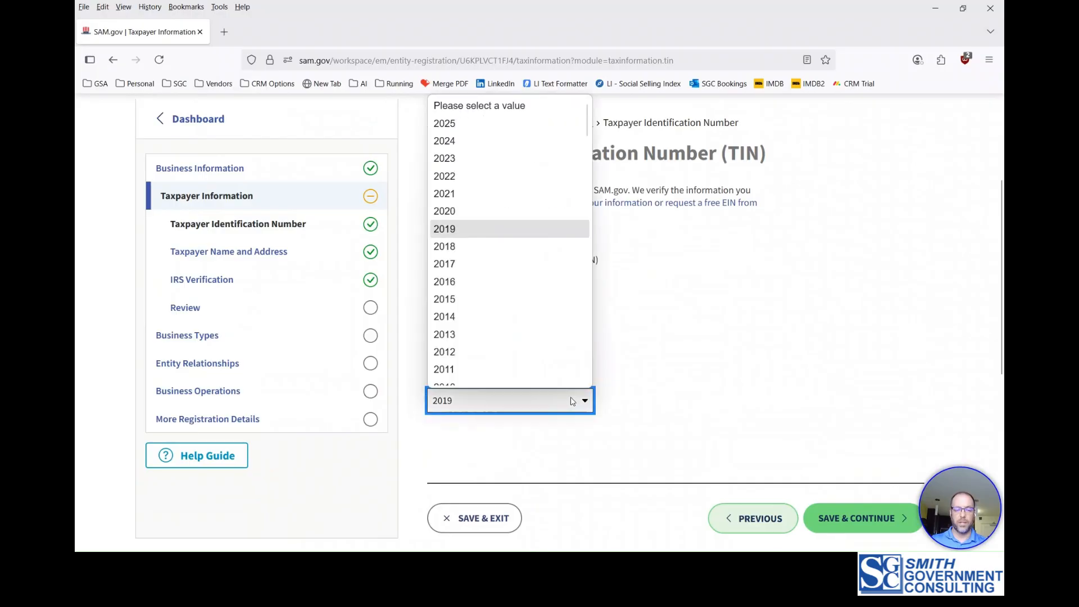
left_click(506, 142)
scroll(705, 309, "down", 1)
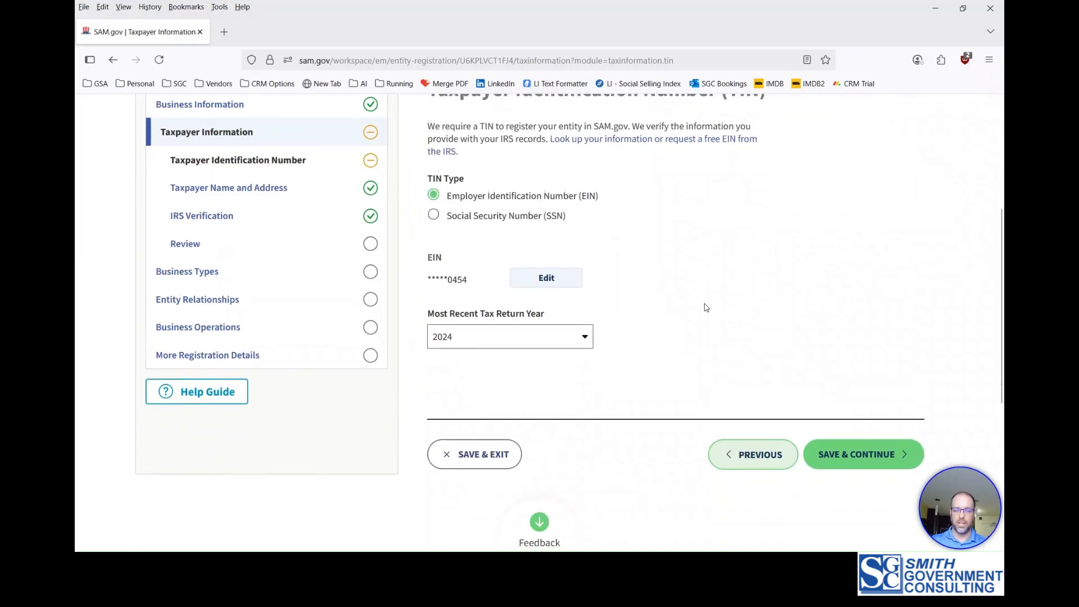
left_click(871, 450)
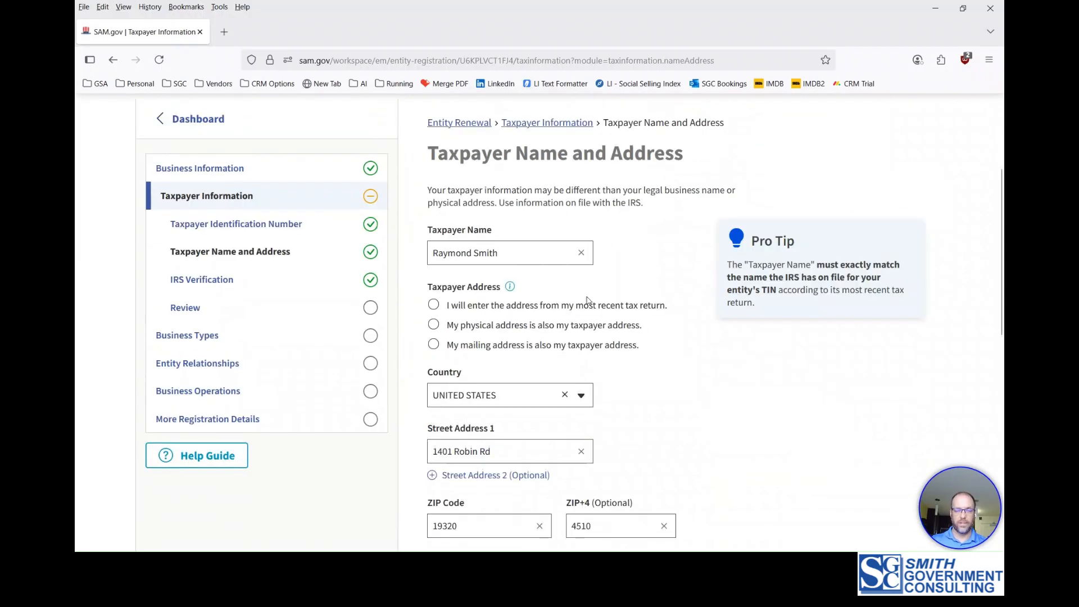
Use the mailing address as the taxpayer address and save the Taxpayer Name and Address page
left_click(501, 347)
scroll(694, 355, "down", 1)
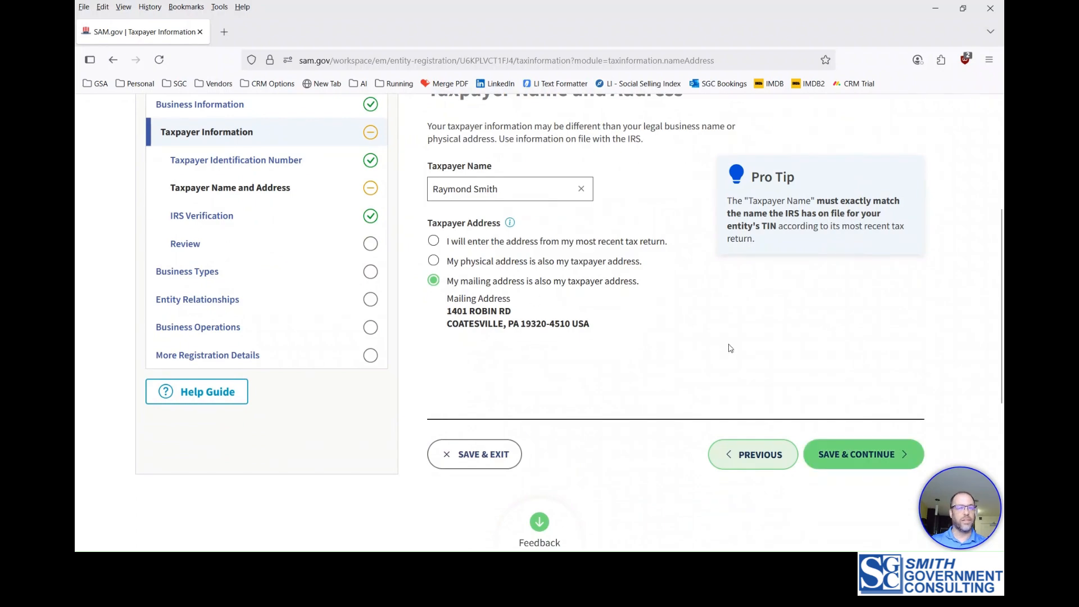
left_click(860, 452)
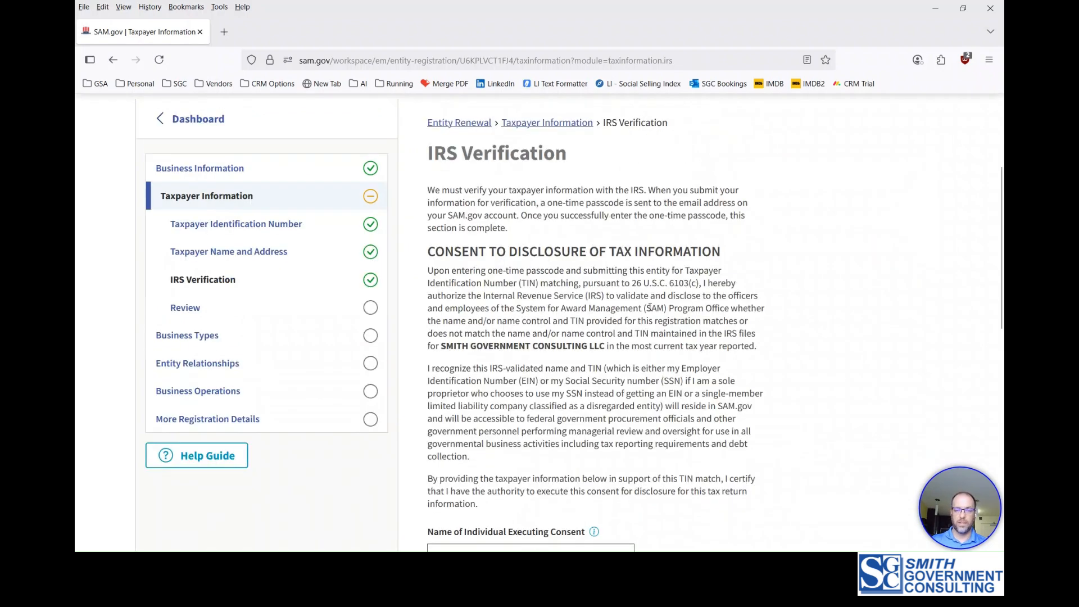
Save the IRS Verification consent page with the existing executing individual's name and title
scroll(651, 305, "down", 2)
scroll(650, 305, "down", 2)
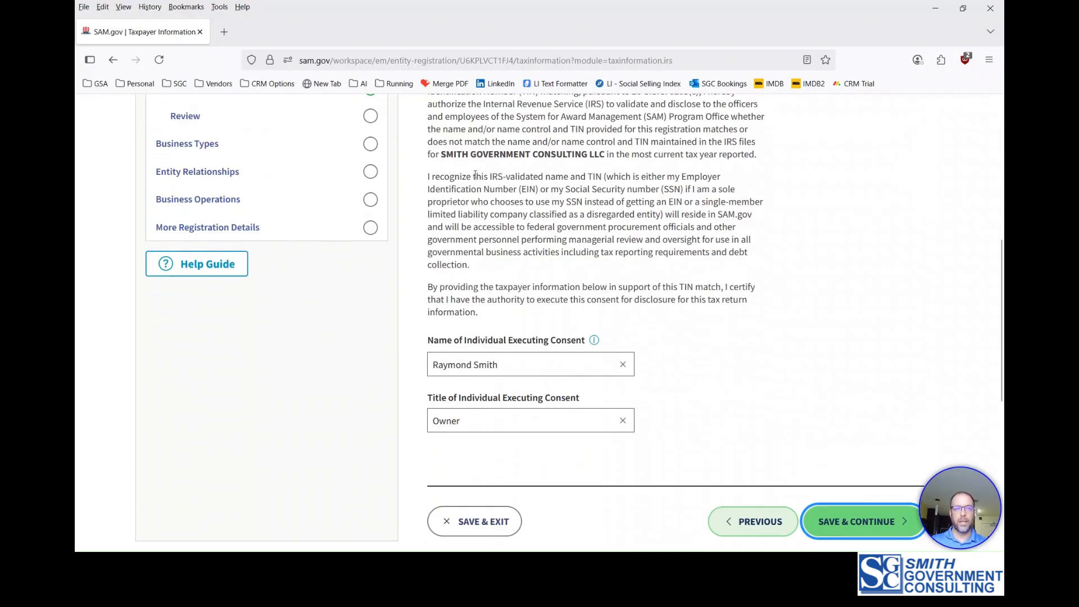
scroll(682, 280, "down", 3)
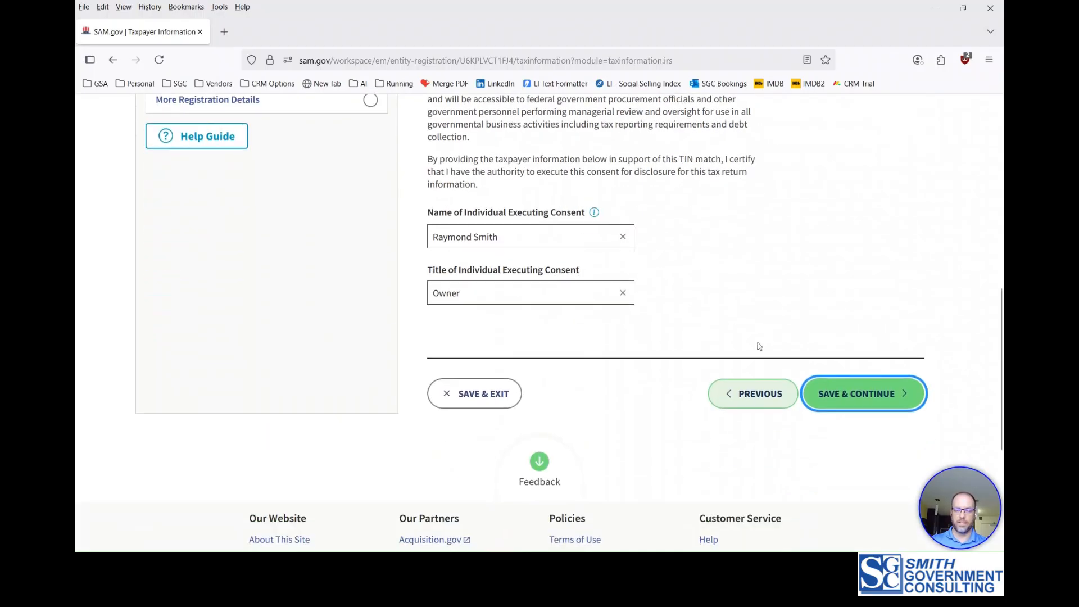
left_click(857, 392)
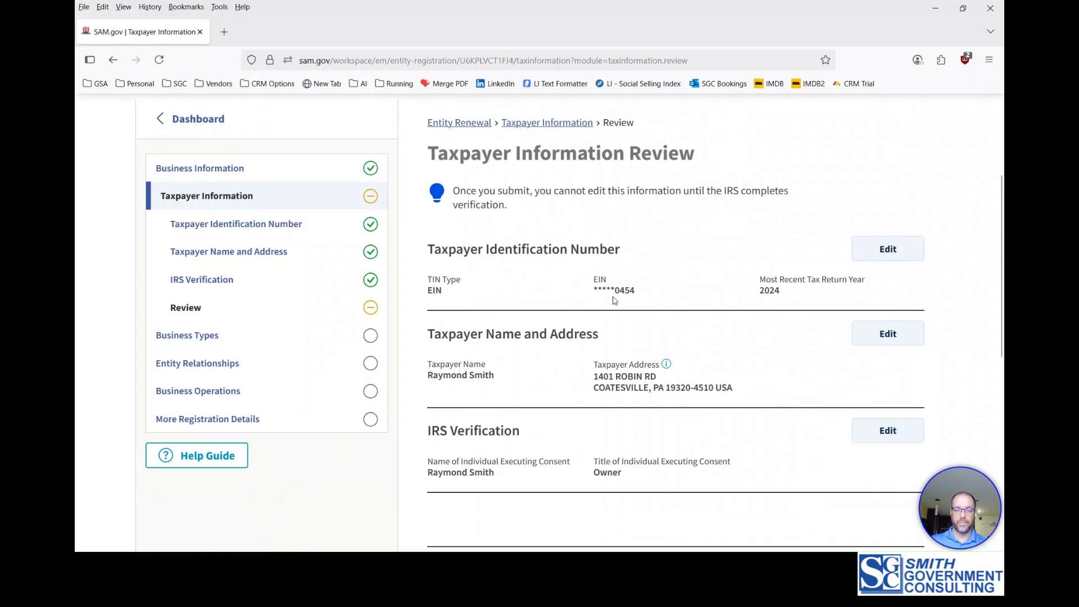
Submit the taxpayer information to the IRS from the Taxpayer Information Review page
scroll(652, 354, "down", 1)
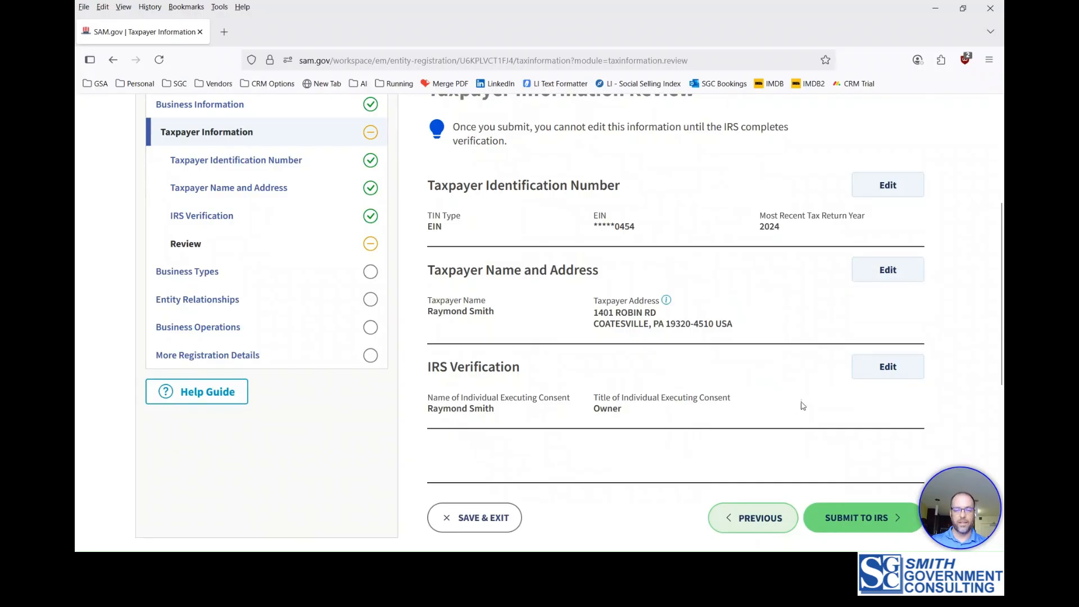
scroll(803, 404, "down", 1)
left_click(860, 456)
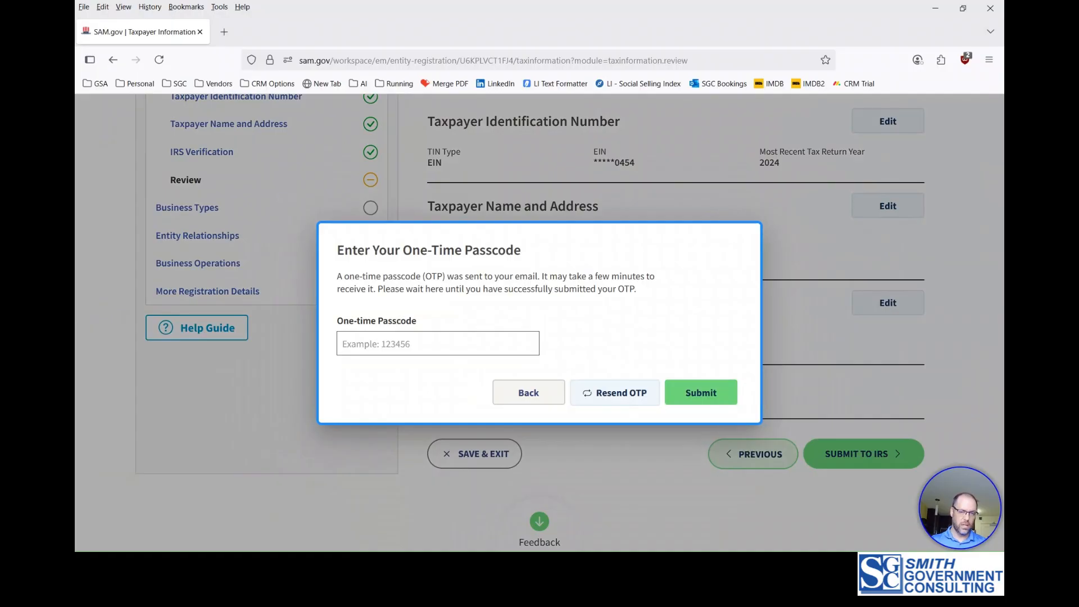
Enter the emailed one-time passcode and submit it to complete IRS verification
left_click(424, 338)
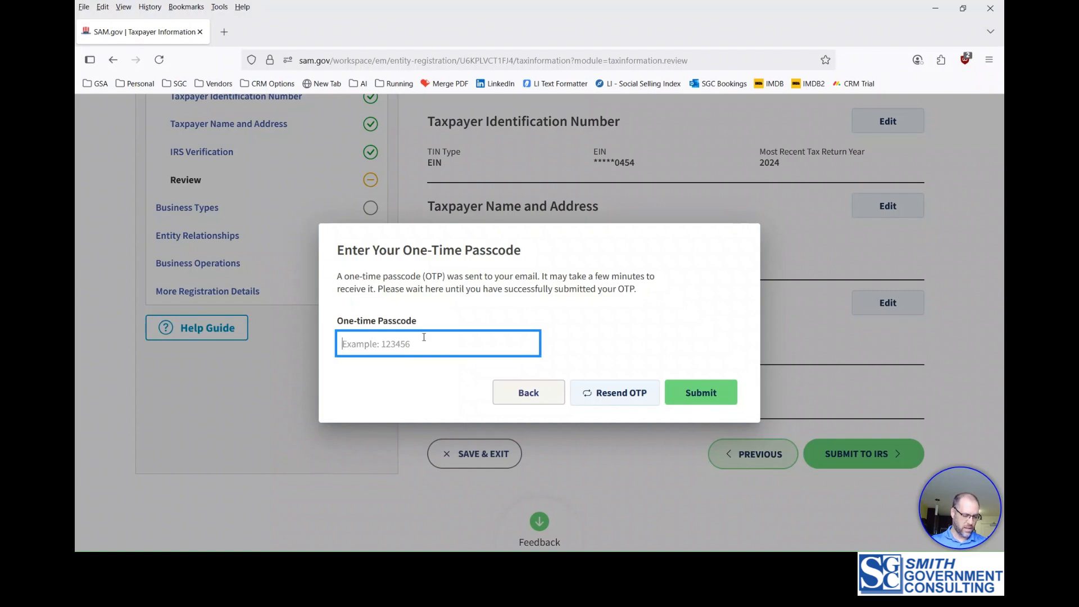
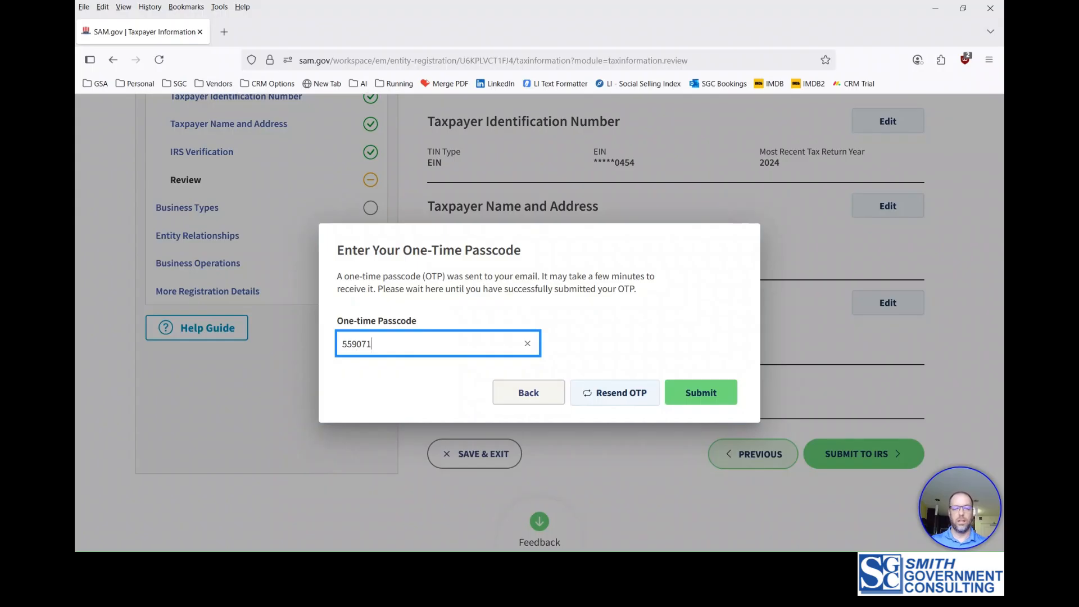
left_click(694, 405)
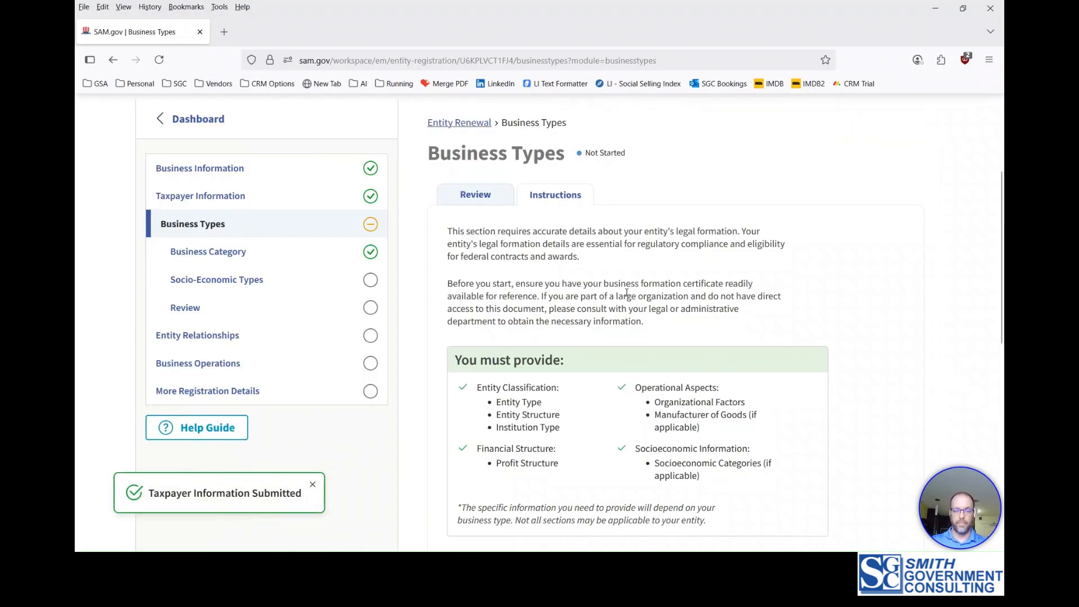
Start the Business Types module and save the Business Category page without changes
scroll(719, 387, "down", 5)
left_click(885, 393)
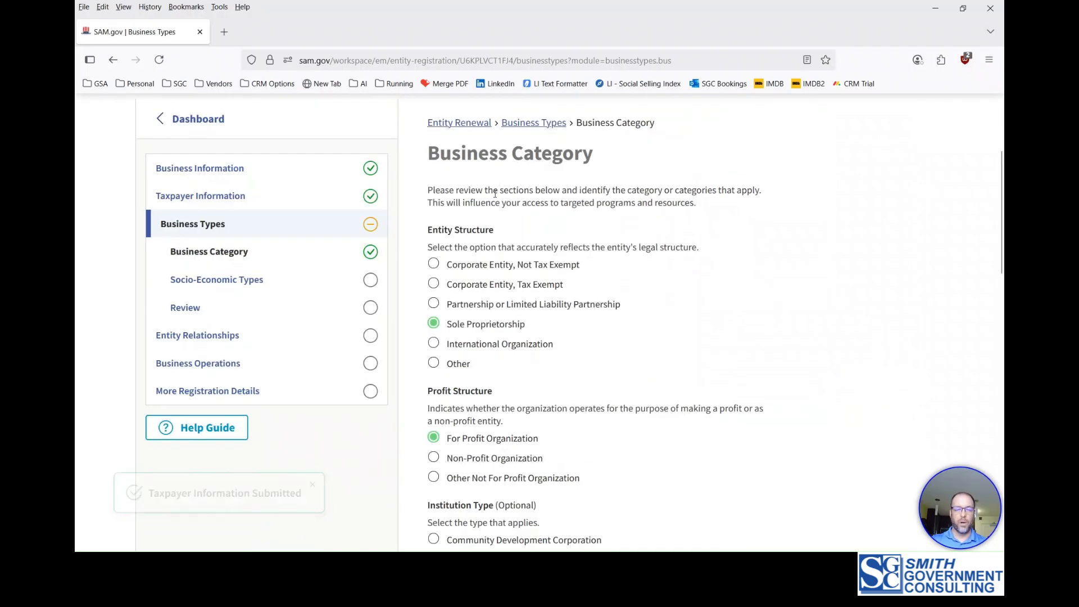
scroll(486, 264, "down", 5)
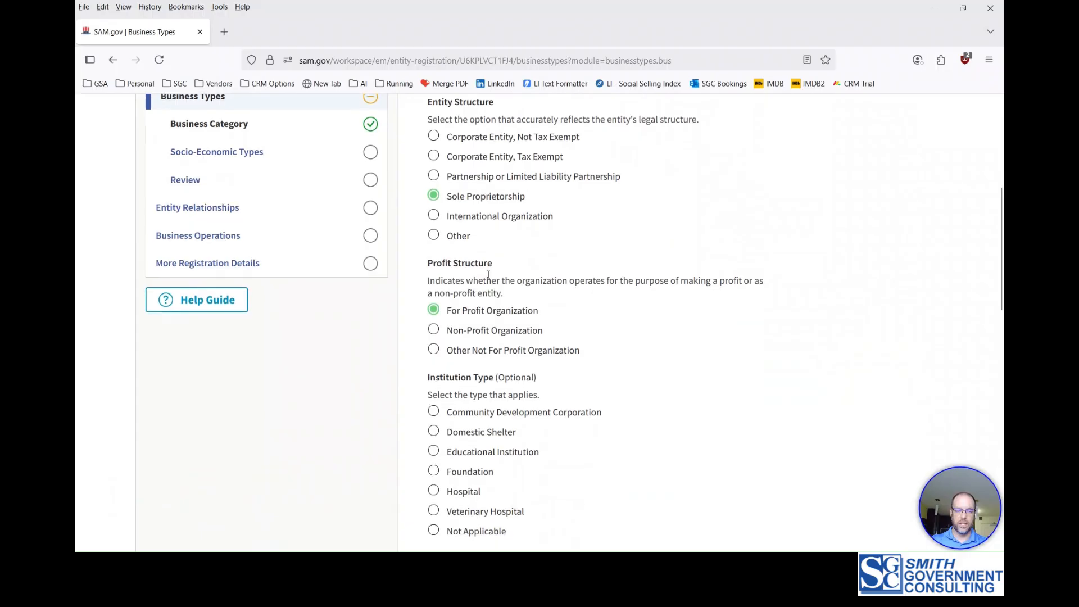
scroll(519, 279, "down", 4)
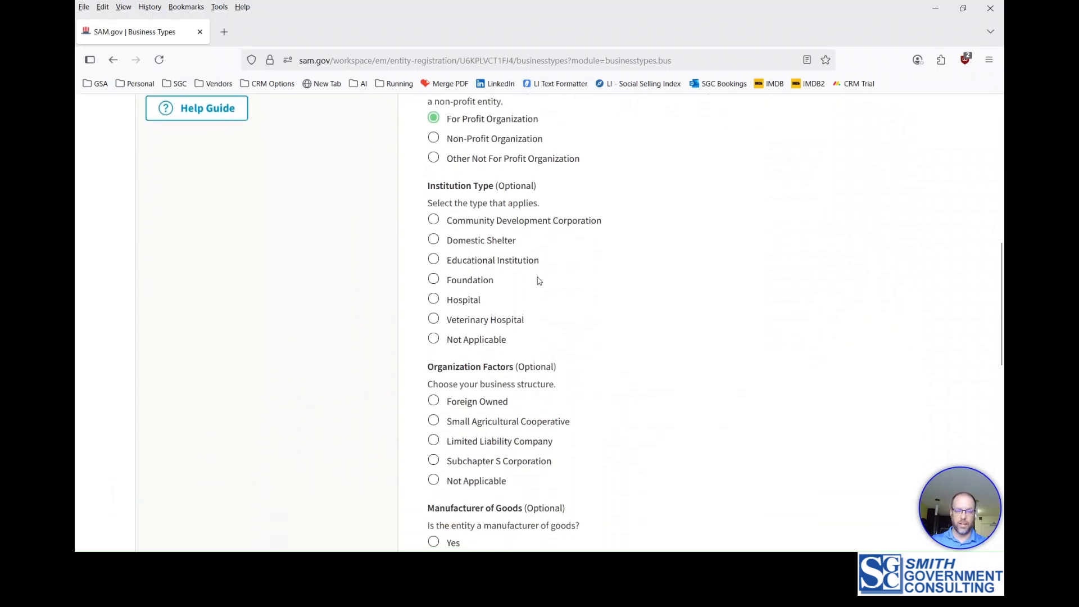
scroll(540, 283, "down", 4)
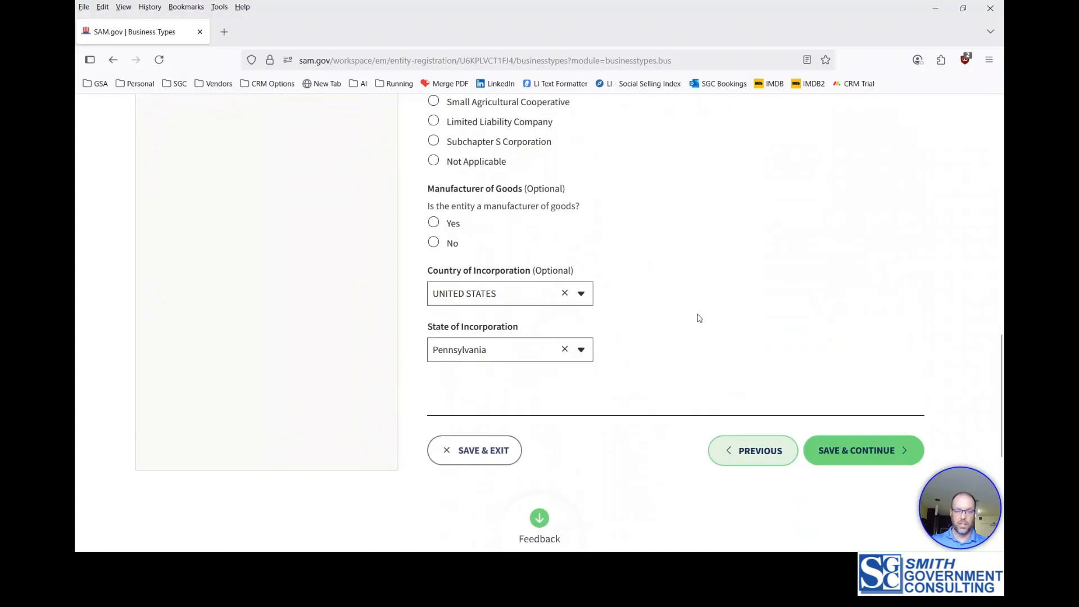
left_click(862, 451)
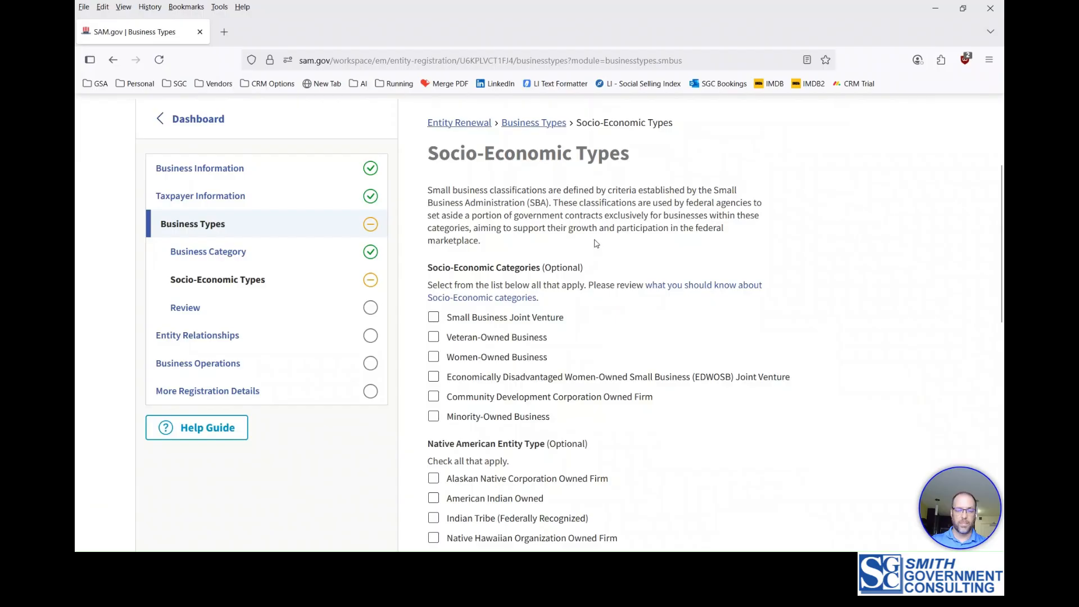
Answer No to the Disadvantaged Business Enterprise question and save the Socio-Economic Types page
scroll(594, 269, "down", 3)
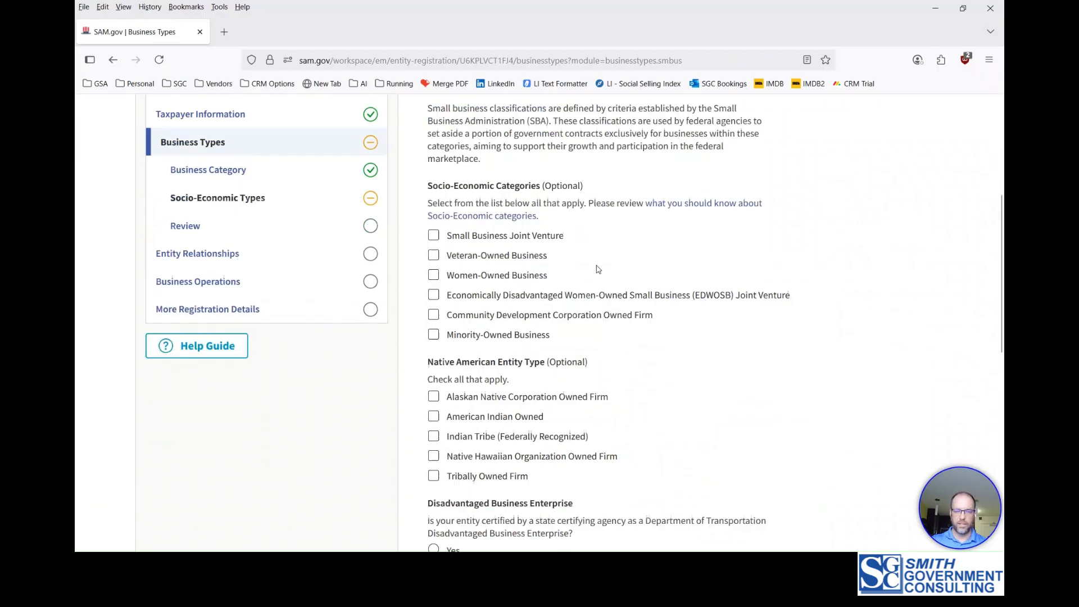
scroll(509, 296, "down", 3)
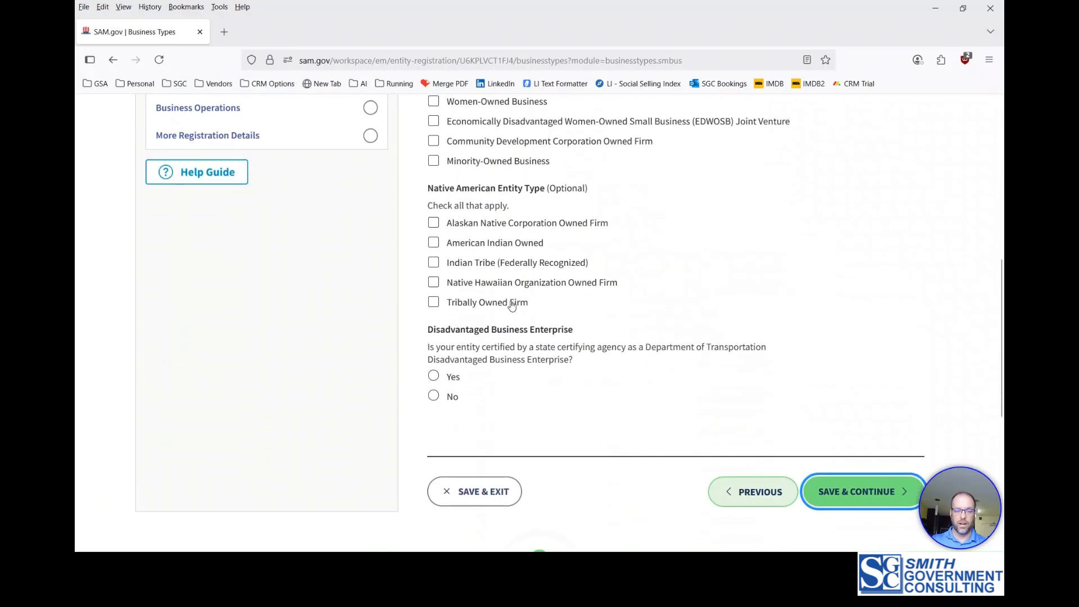
left_click(438, 403)
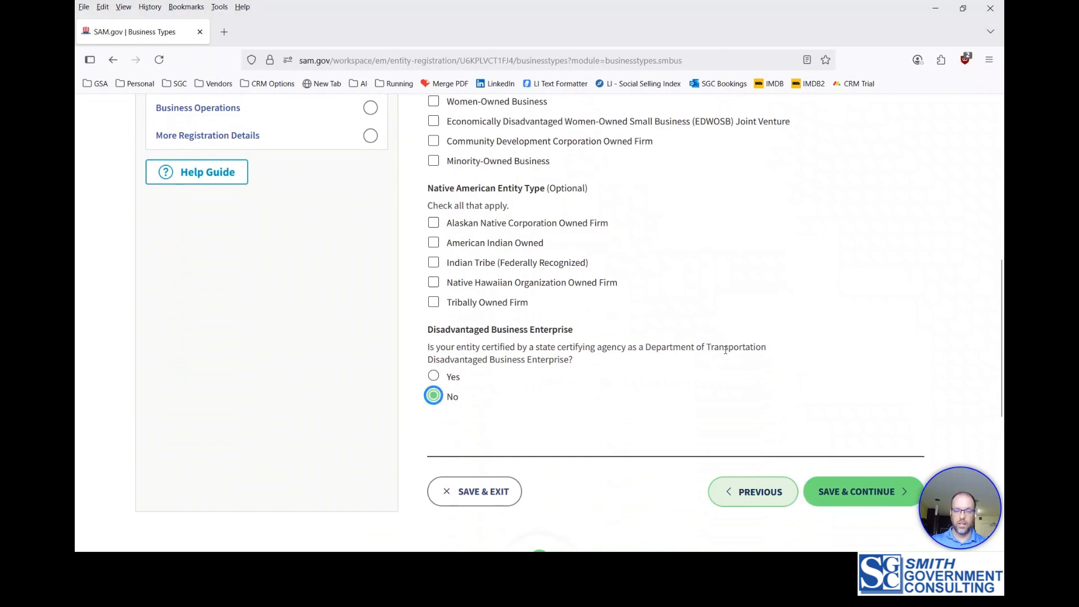
left_click(860, 490)
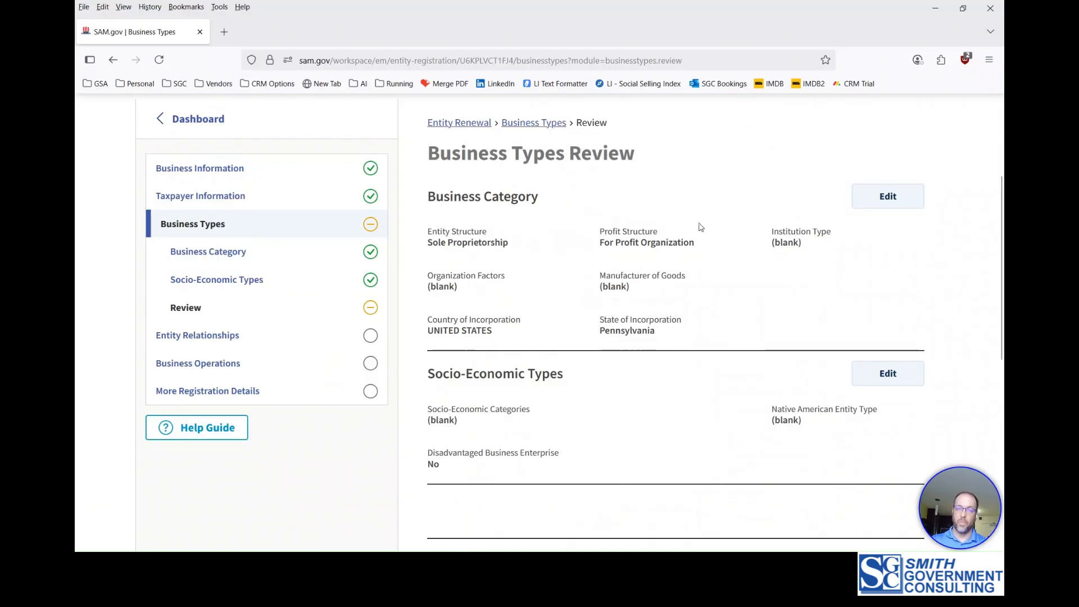
Save the Business Types review and start the Entity Relationships module
scroll(684, 249, "down", 4)
scroll(685, 249, "down", 1)
left_click(884, 328)
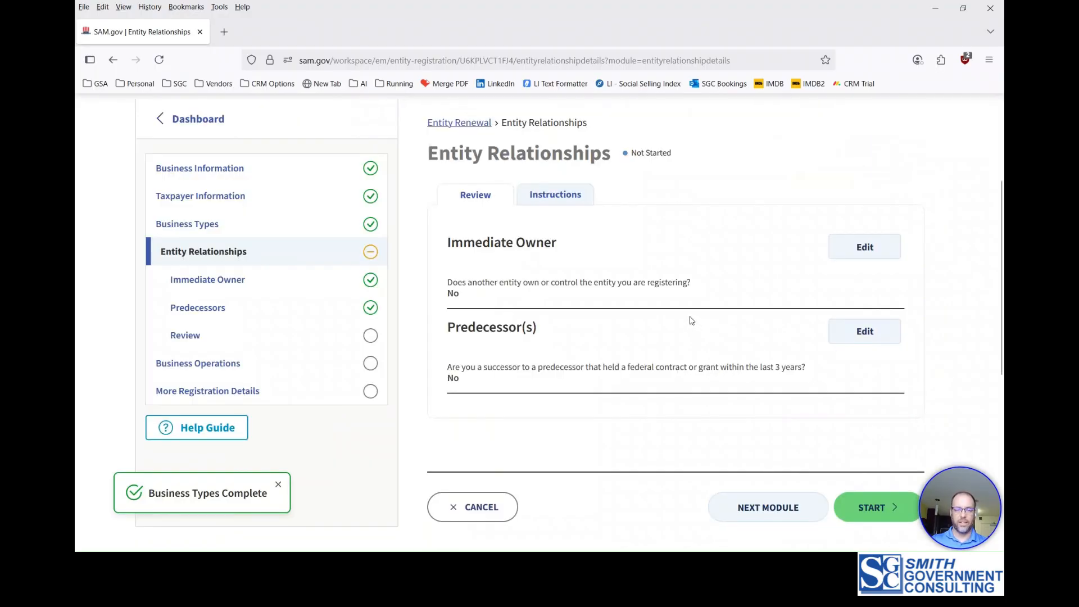
scroll(691, 320, "down", 1)
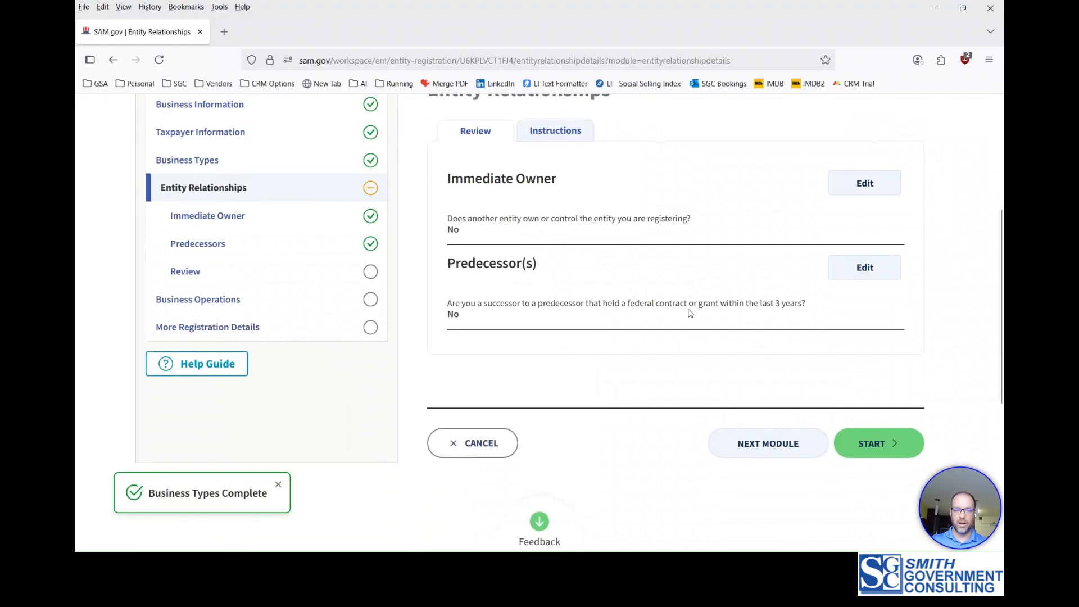
left_click(878, 444)
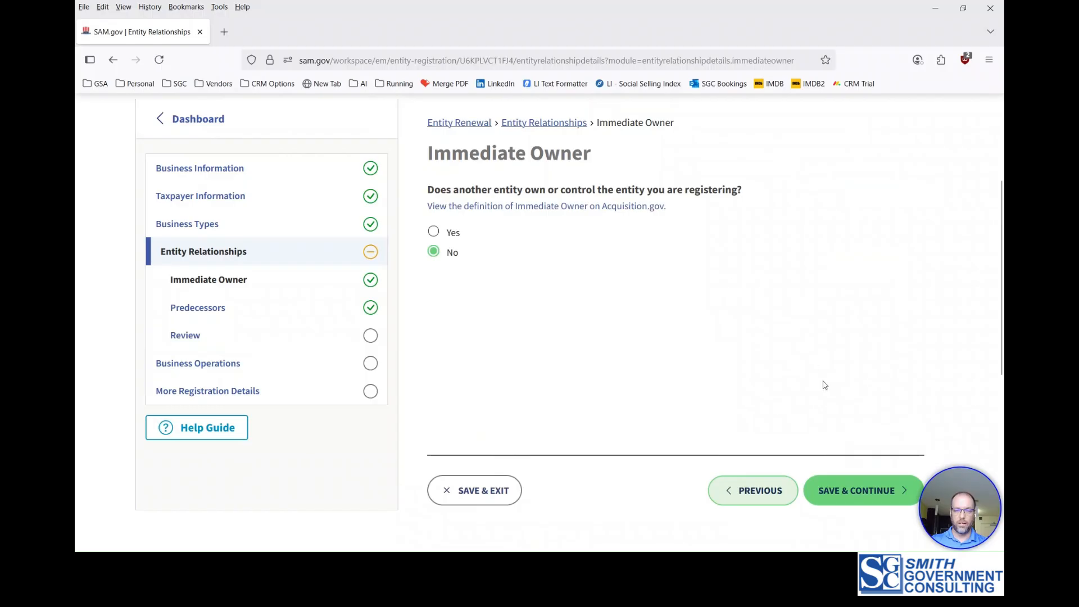
Save the Immediate Owner, Predecessors and Entity Relationships review pages without changes
left_click(860, 496)
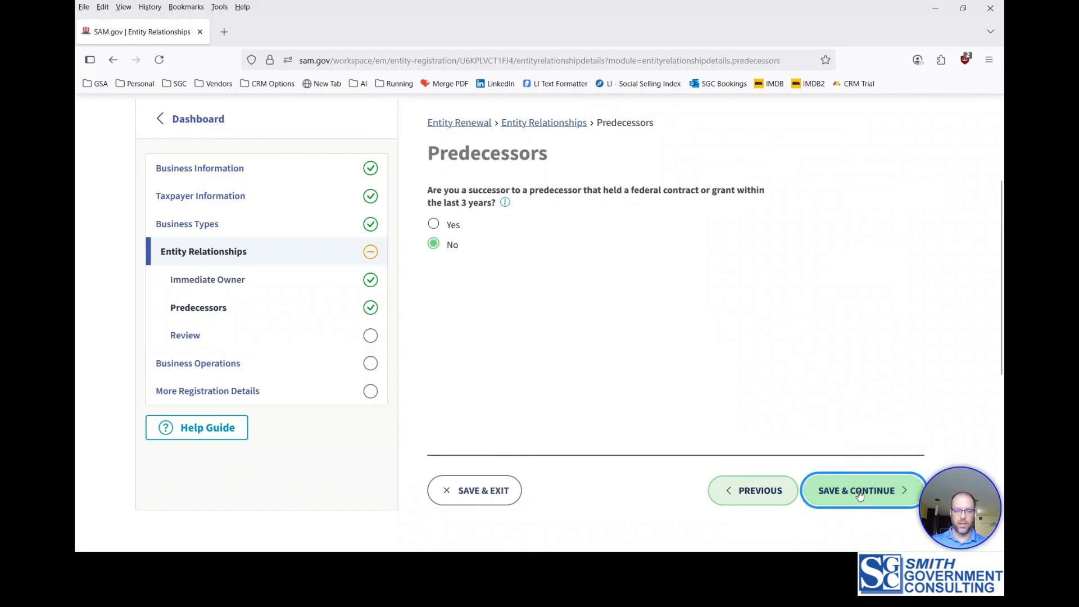
left_click(860, 495)
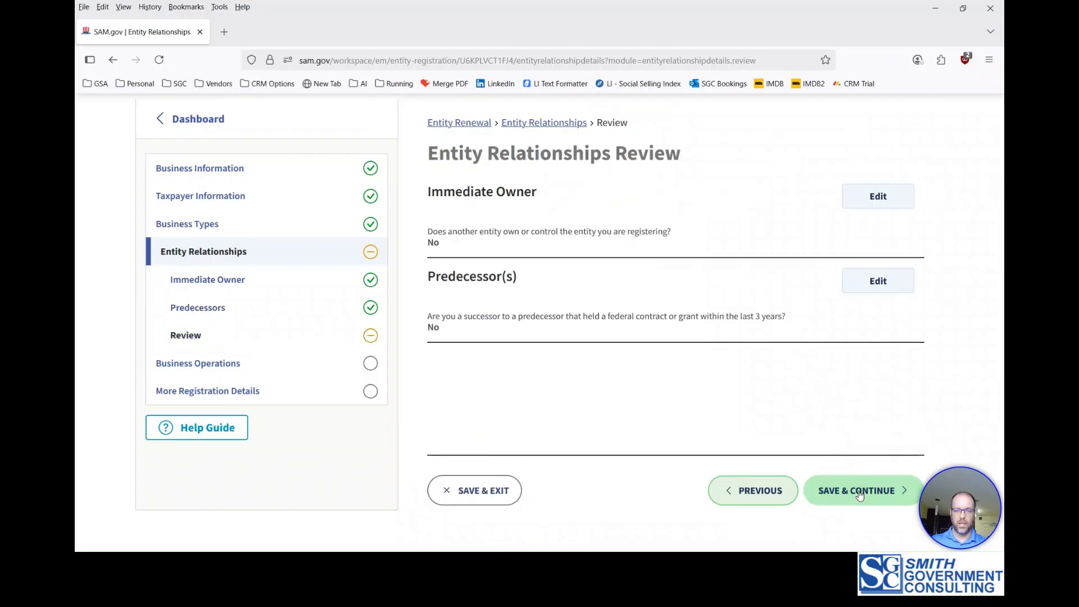
left_click(860, 495)
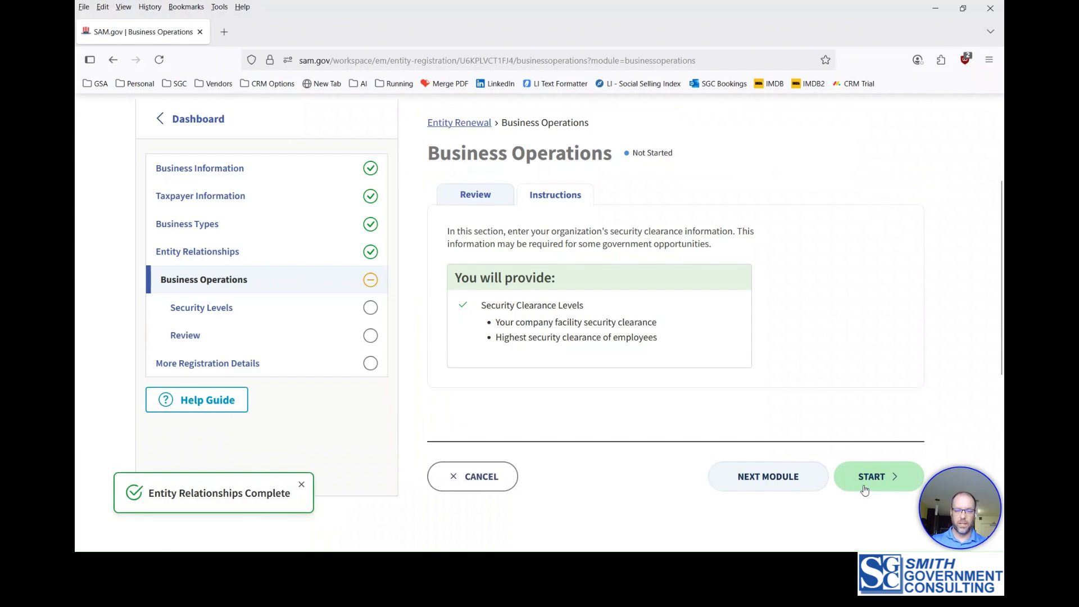
Start Business Operations, set both employee and facility security levels to Not applicable, and save the page and its review
left_click(864, 488)
left_click(490, 324)
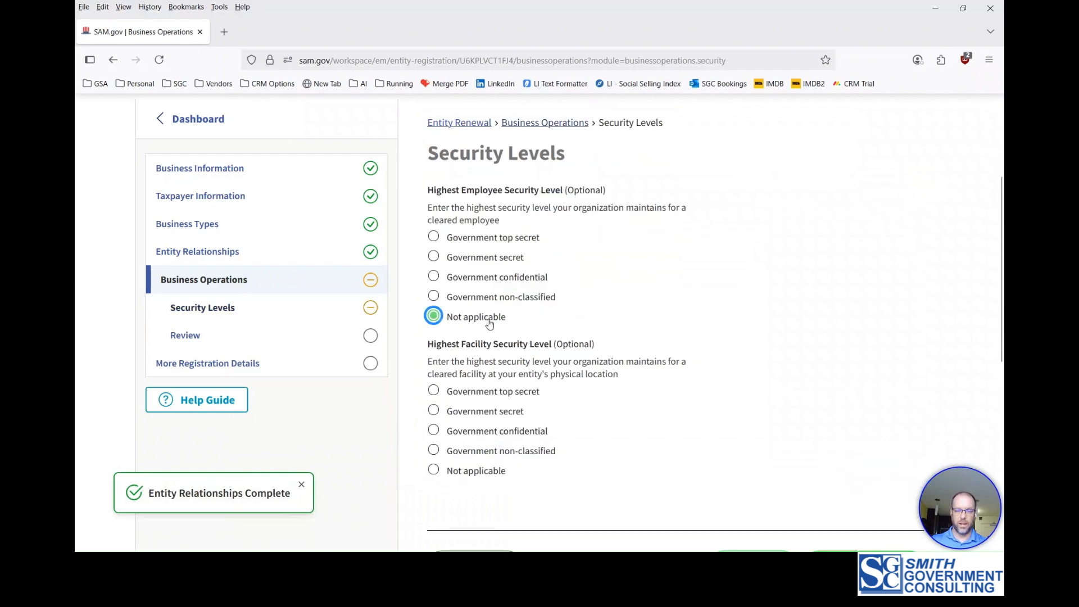
left_click(473, 472)
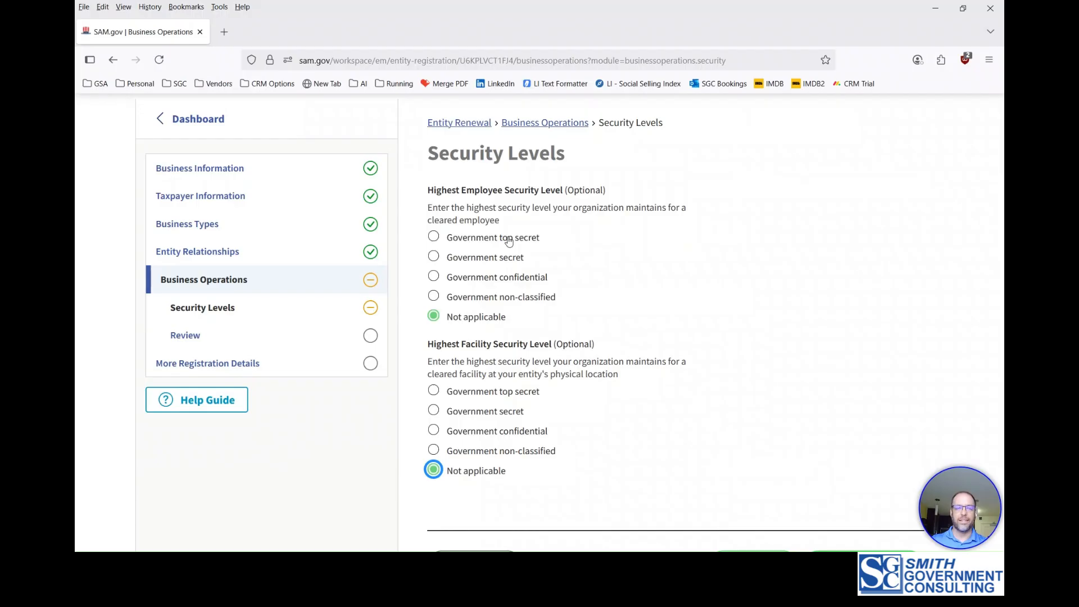
scroll(812, 413, "down", 2)
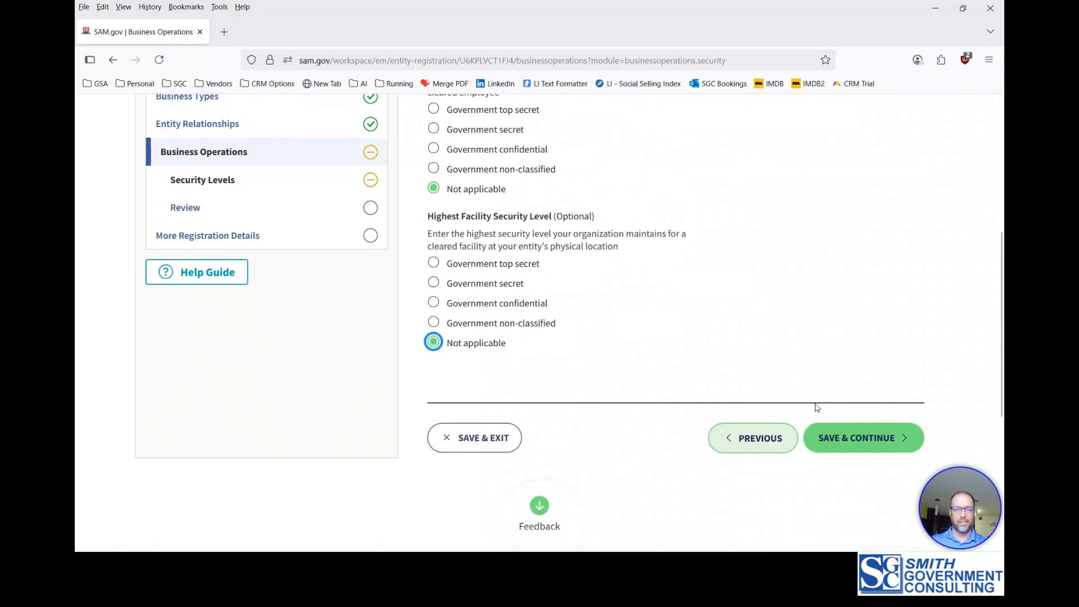
left_click(857, 442)
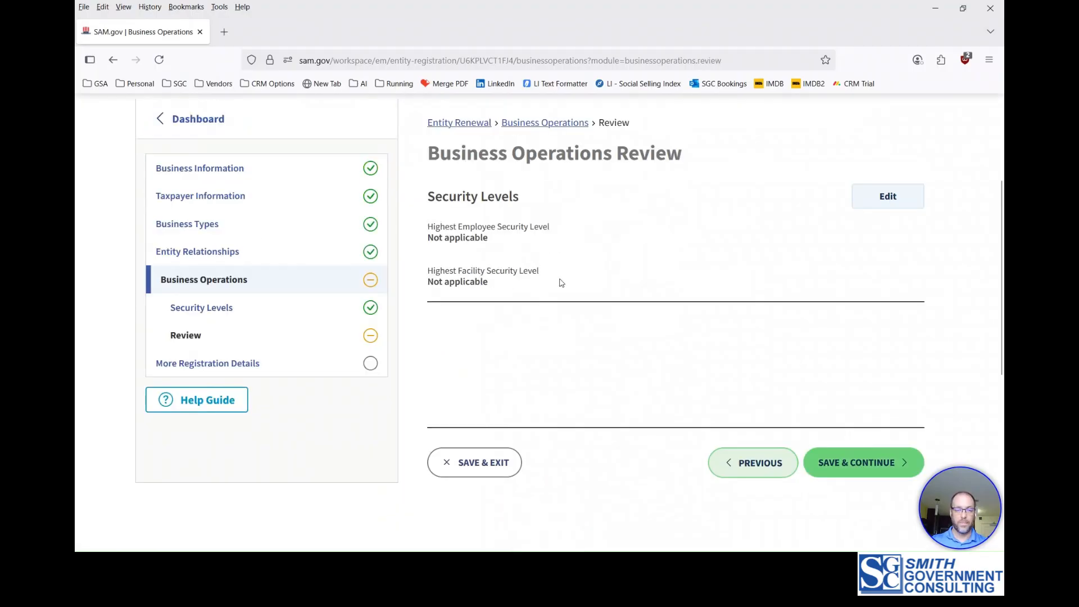
left_click(887, 469)
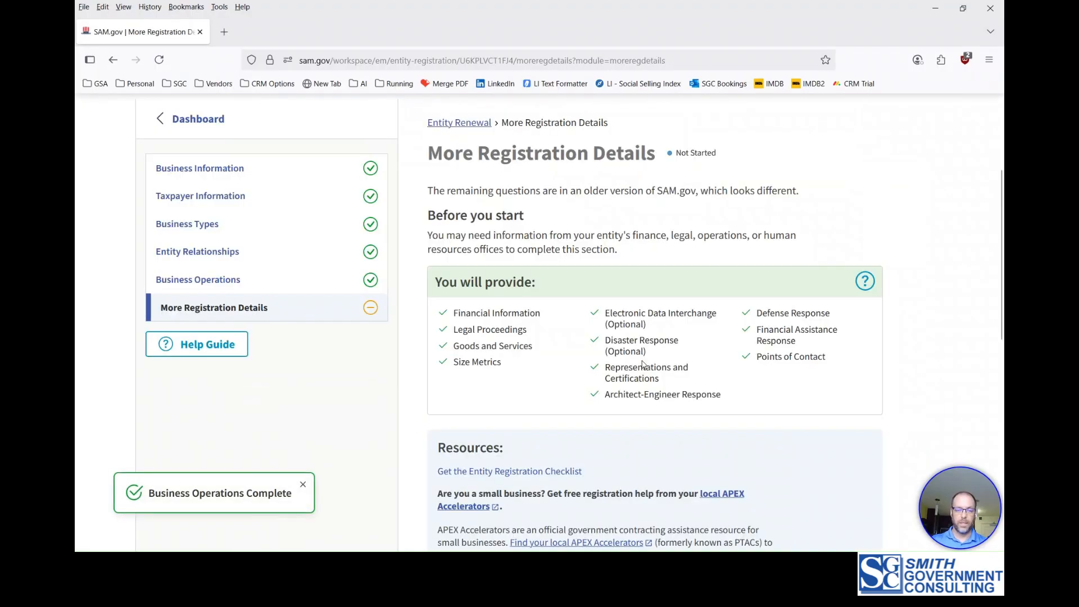
Start the More Registration Details module and continue the Core Data update/renewal
scroll(641, 365, "down", 5)
scroll(641, 366, "up", 5)
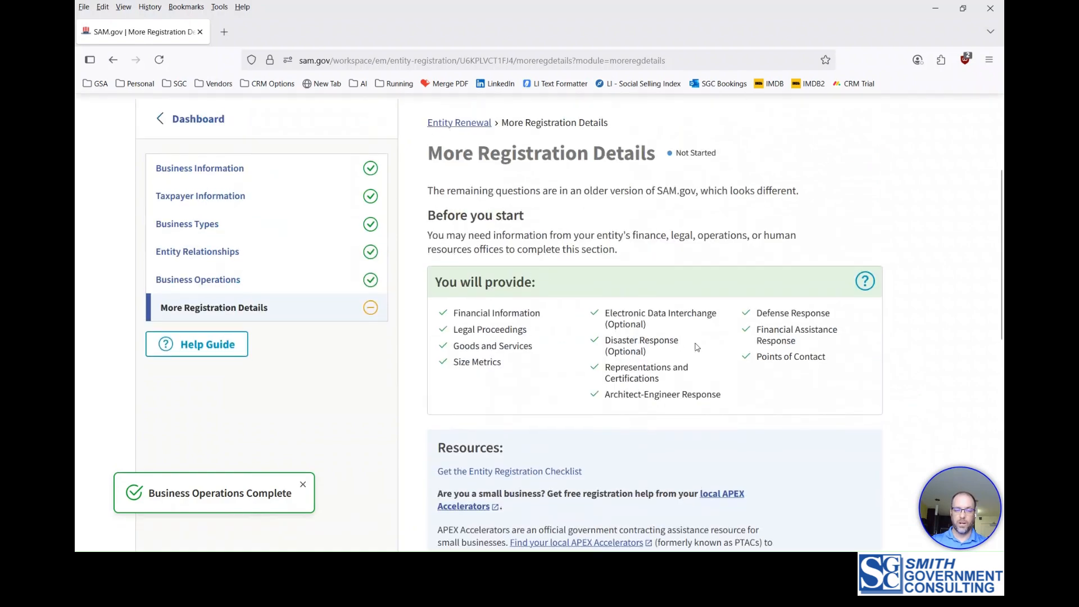
scroll(697, 347, "down", 6)
left_click(864, 405)
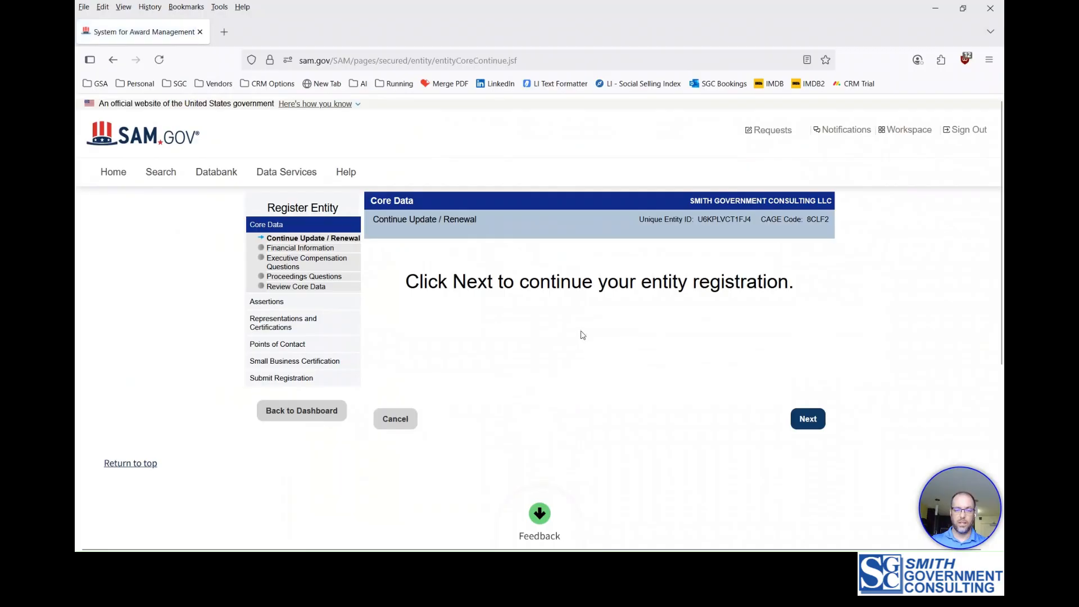
left_click(809, 420)
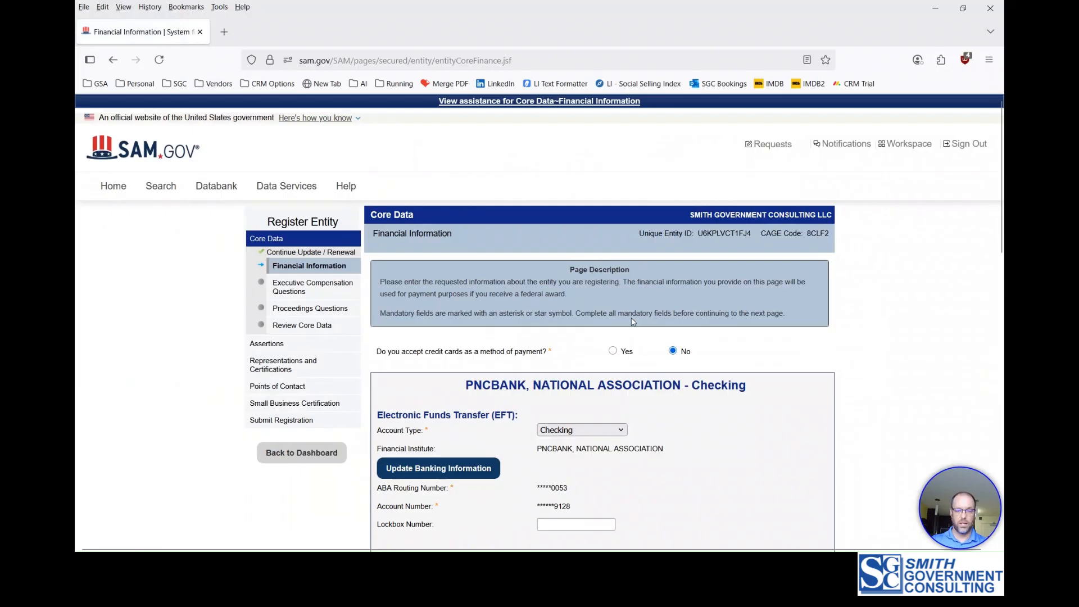
Save the Financial Information and Executive Compensation Questions pages without changes
scroll(632, 321, "down", 3)
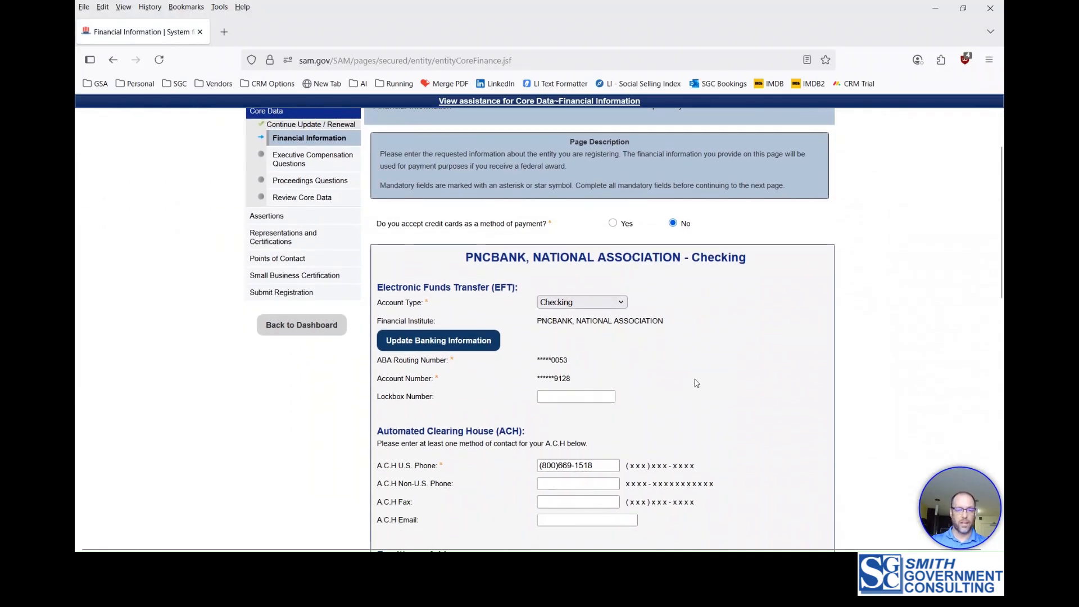
scroll(696, 381, "down", 7)
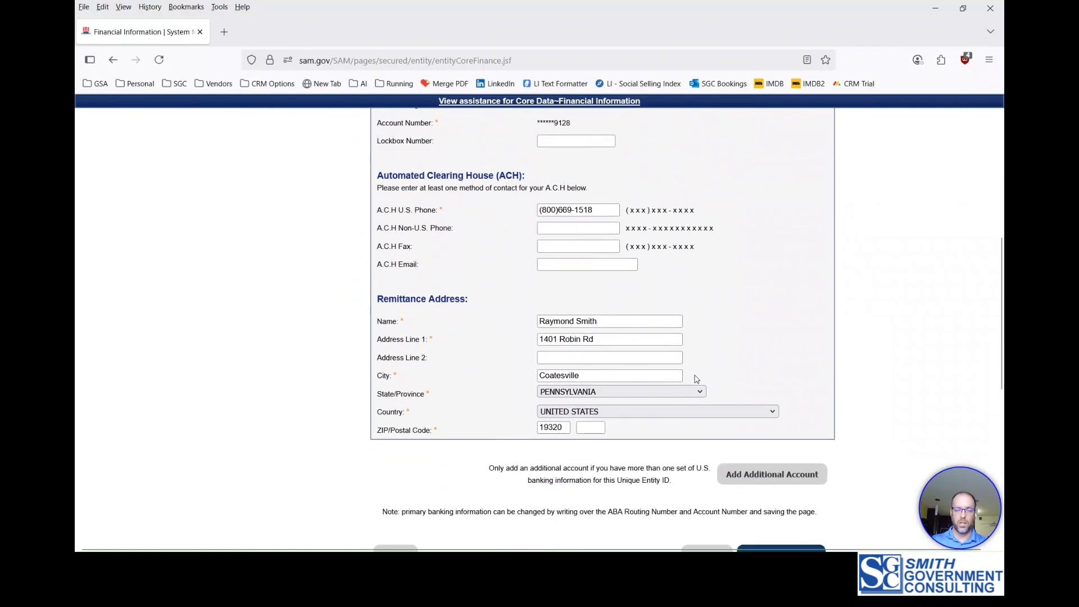
left_click(781, 490)
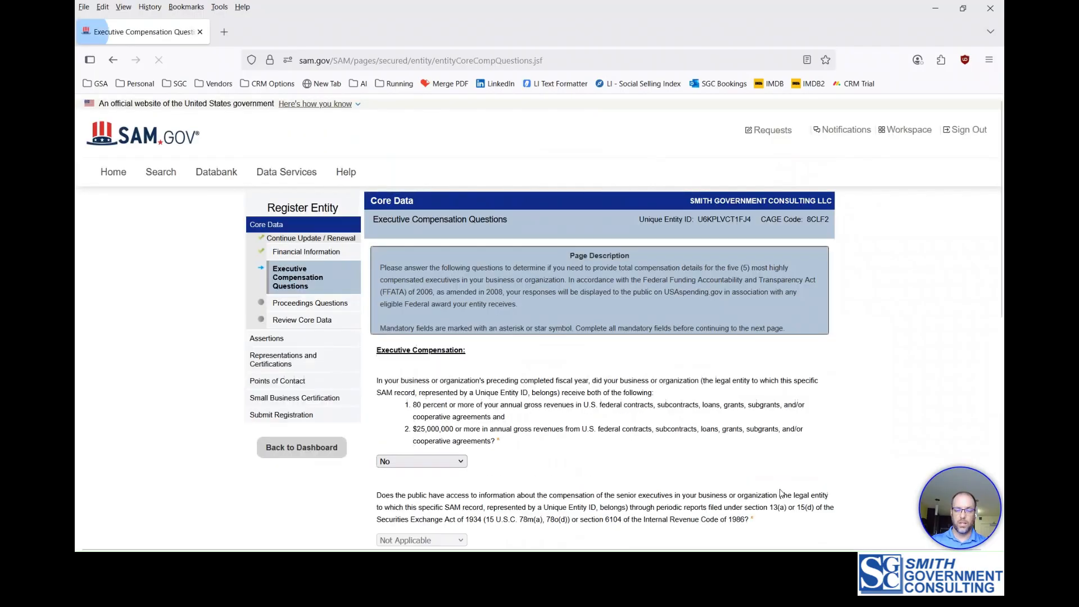
scroll(535, 301, "down", 4)
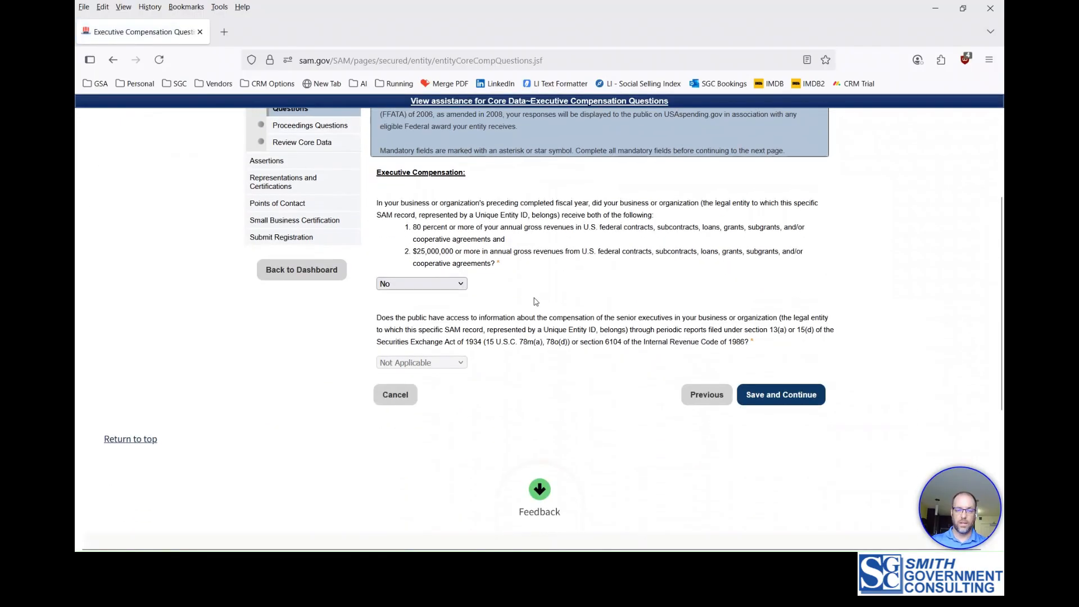
left_click(785, 394)
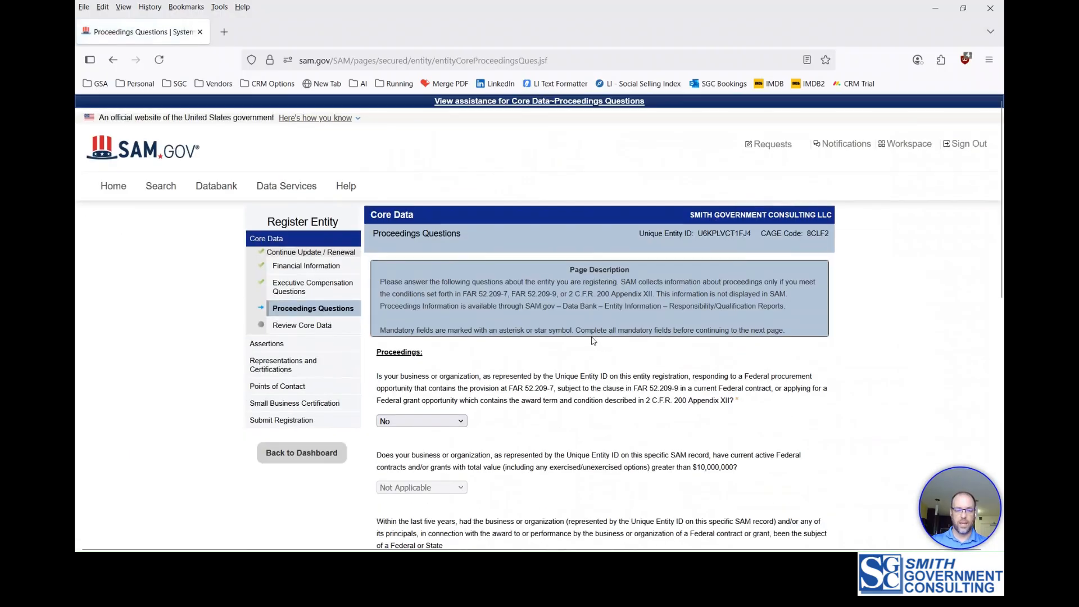
Save the Proceedings Questions page and the Core Data review without changes
scroll(593, 341, "down", 3)
scroll(592, 337, "down", 2)
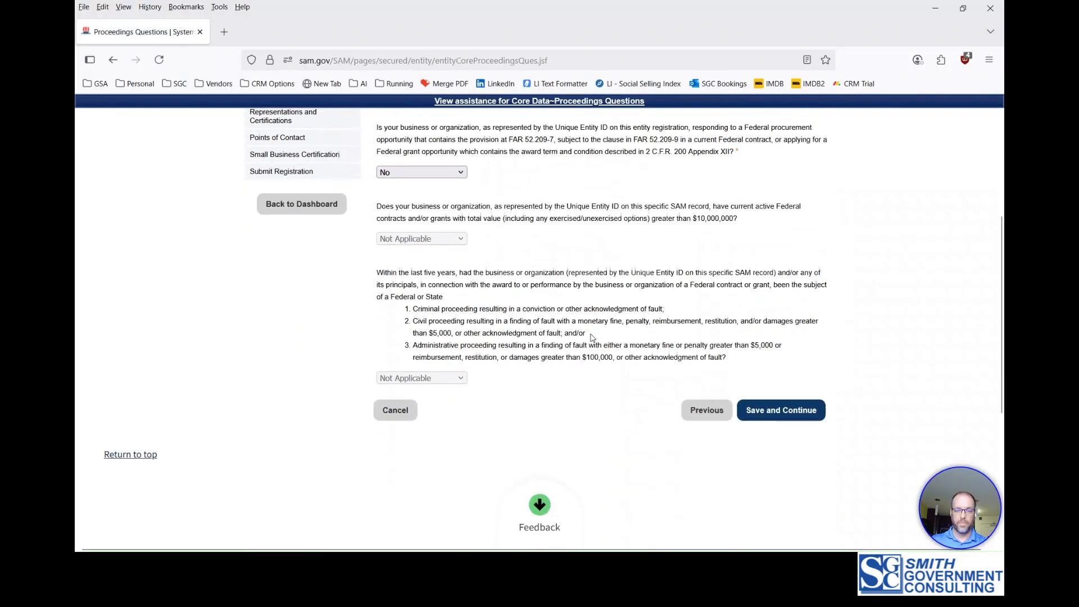
scroll(594, 338, "up", 1)
left_click(780, 466)
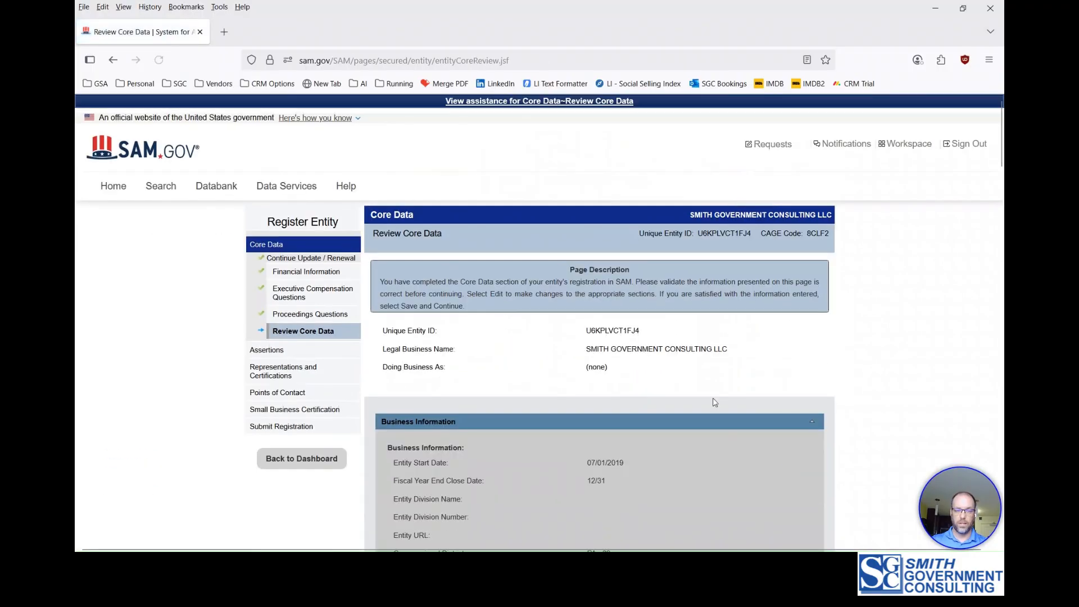
scroll(709, 394, "down", 8)
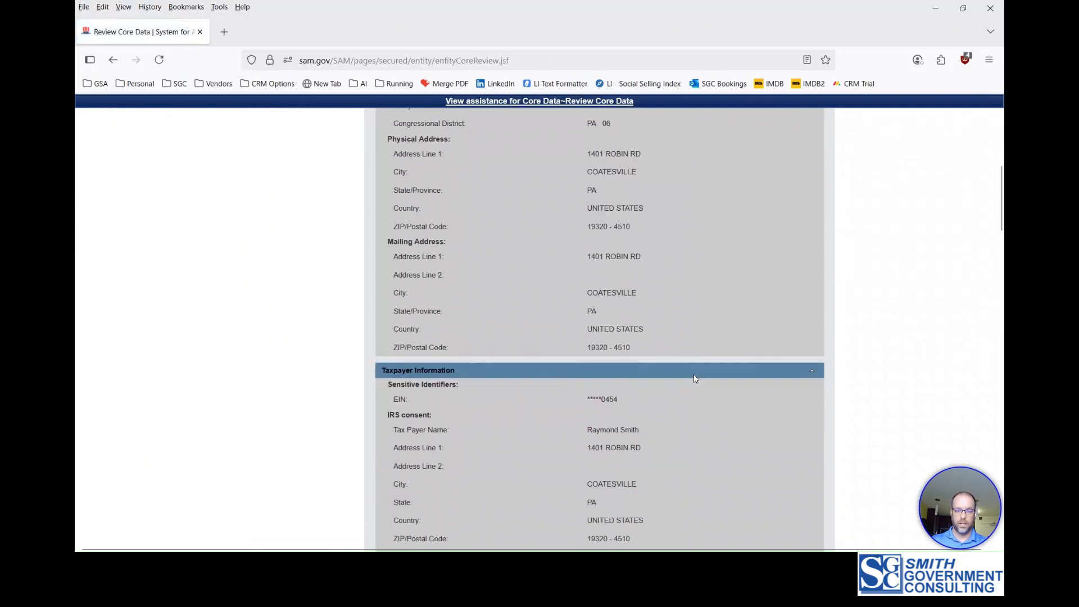
scroll(695, 379, "down", 13)
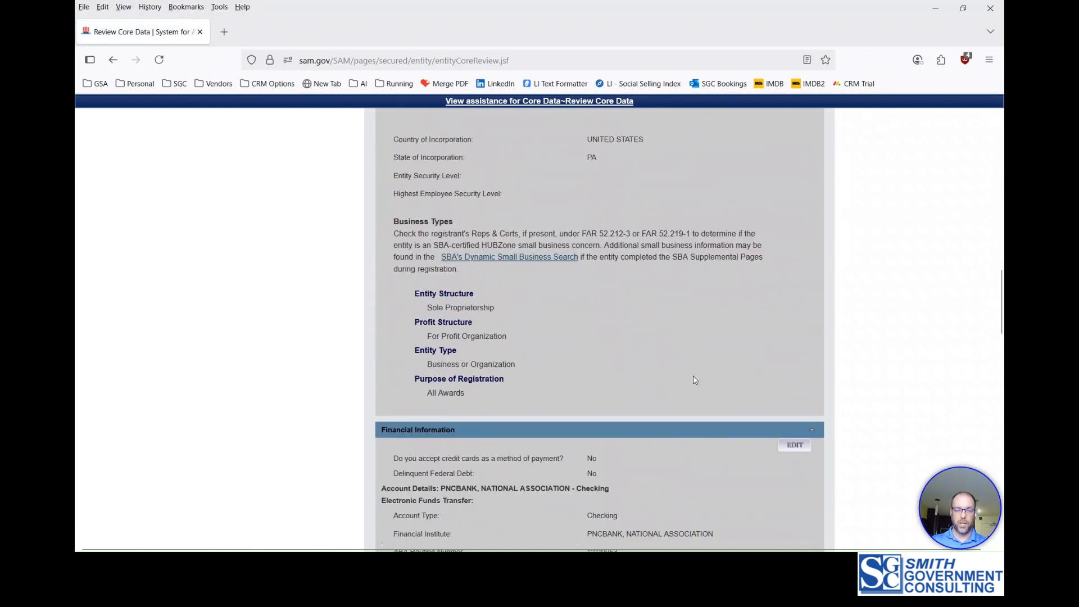
scroll(695, 380, "down", 20)
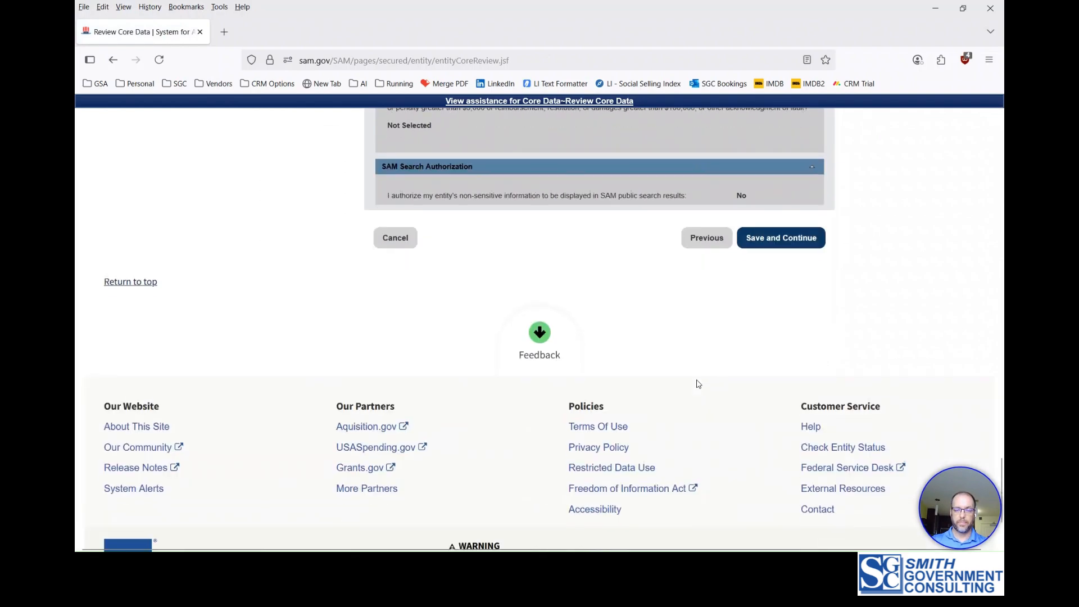
left_click(778, 246)
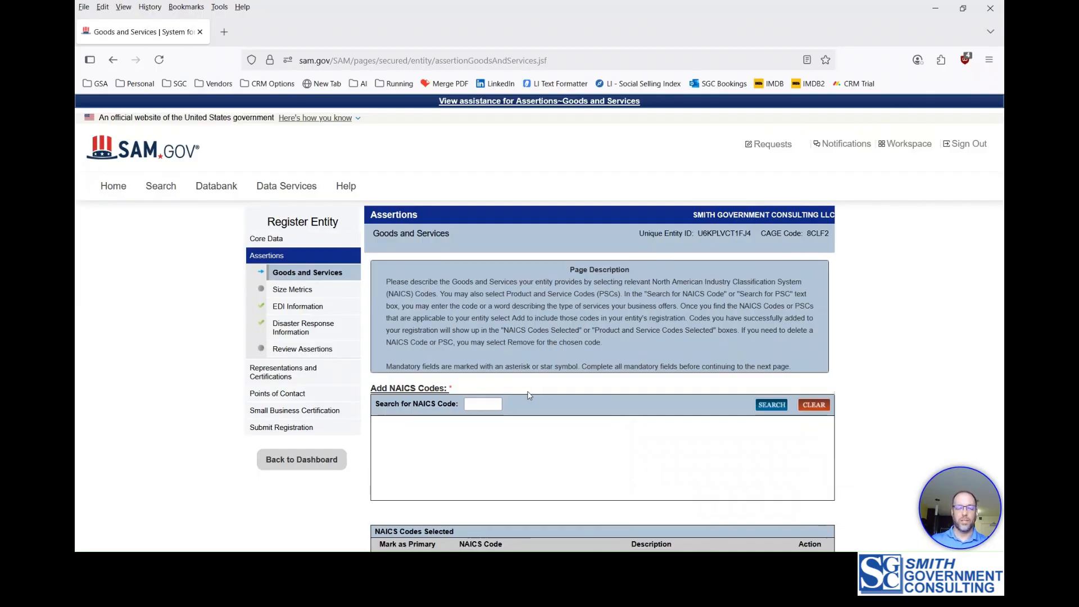
Search for NAICS code 541618 and add it to the selected NAICS codes
scroll(529, 395, "down", 2)
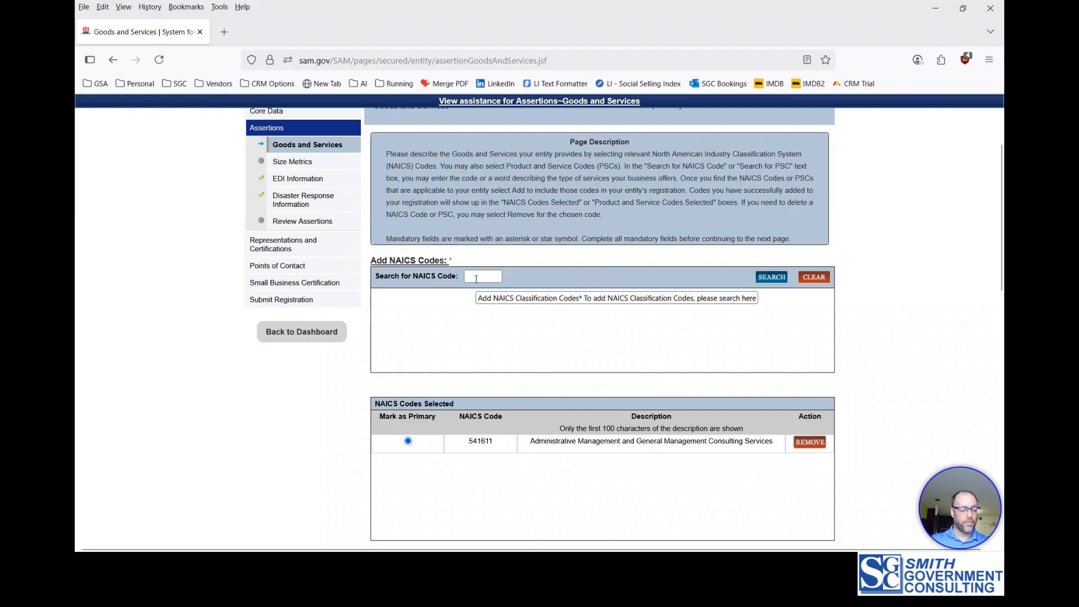
left_click(495, 278)
type("5")
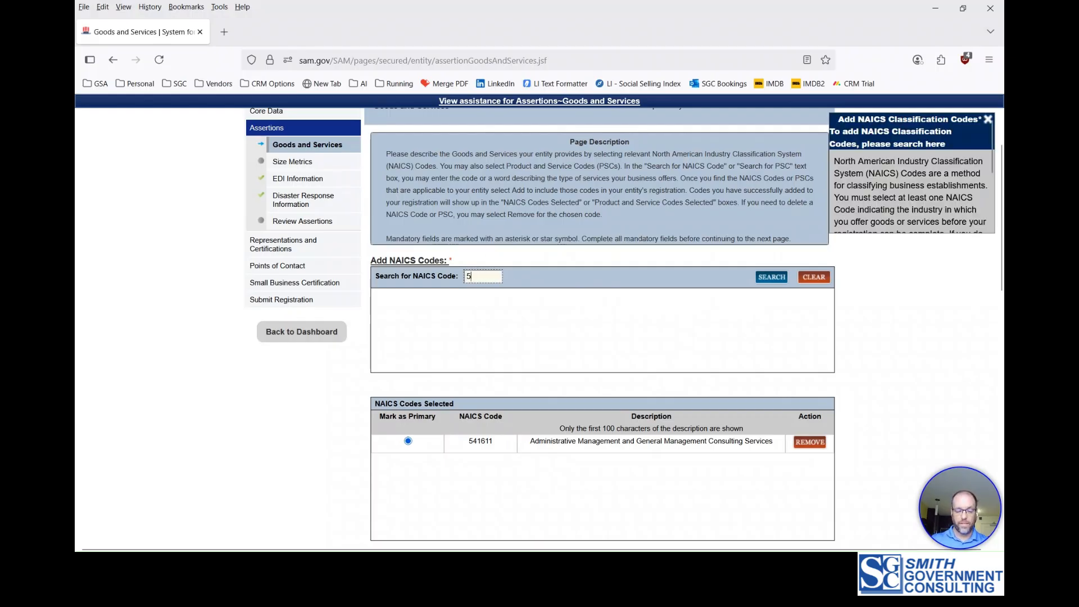
type("41618")
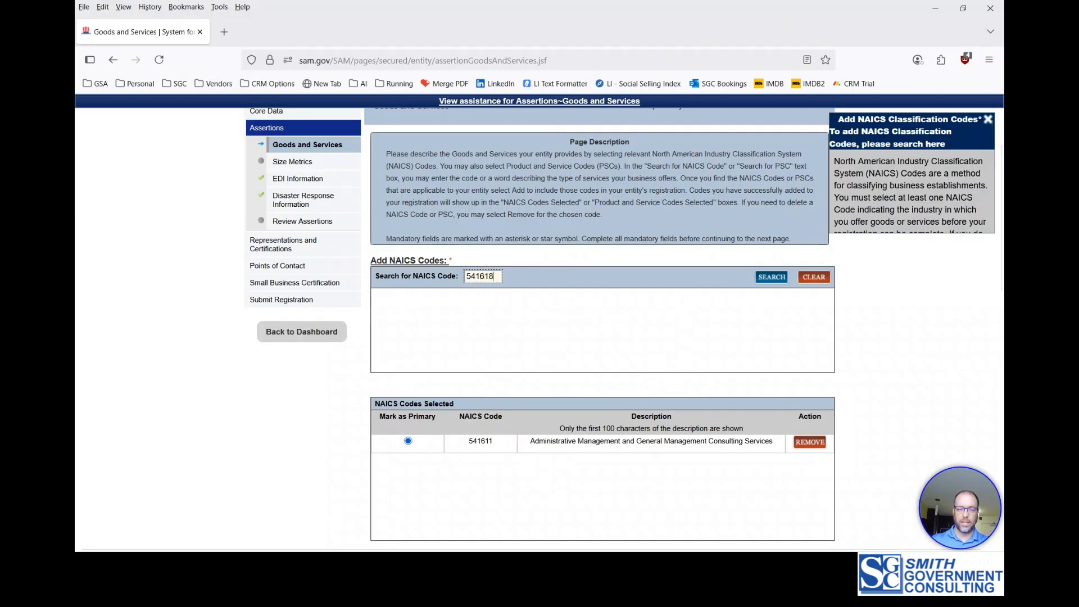
left_click(766, 278)
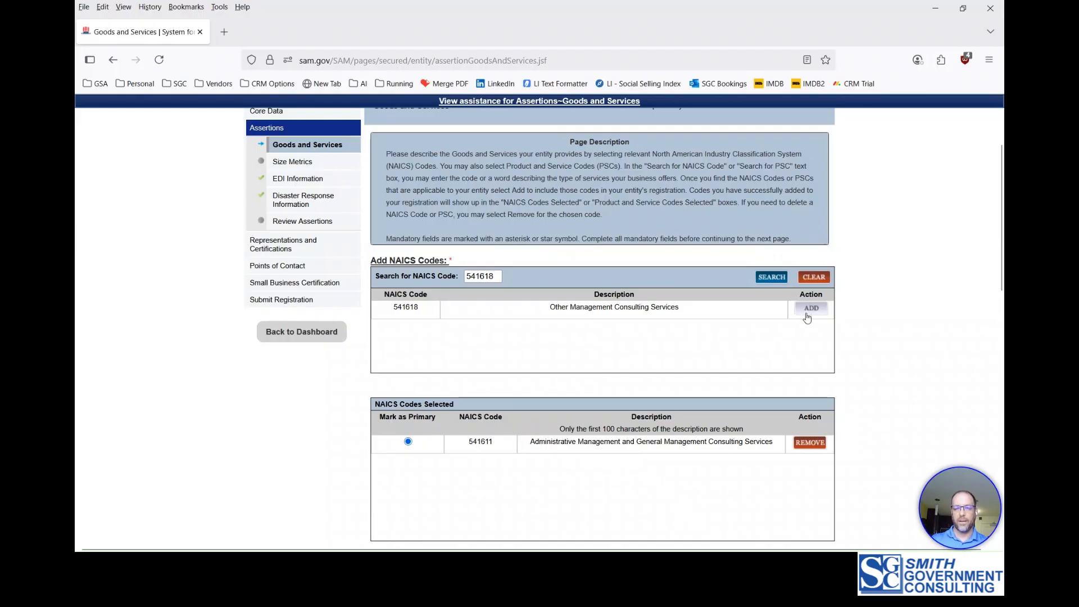
left_click(807, 318)
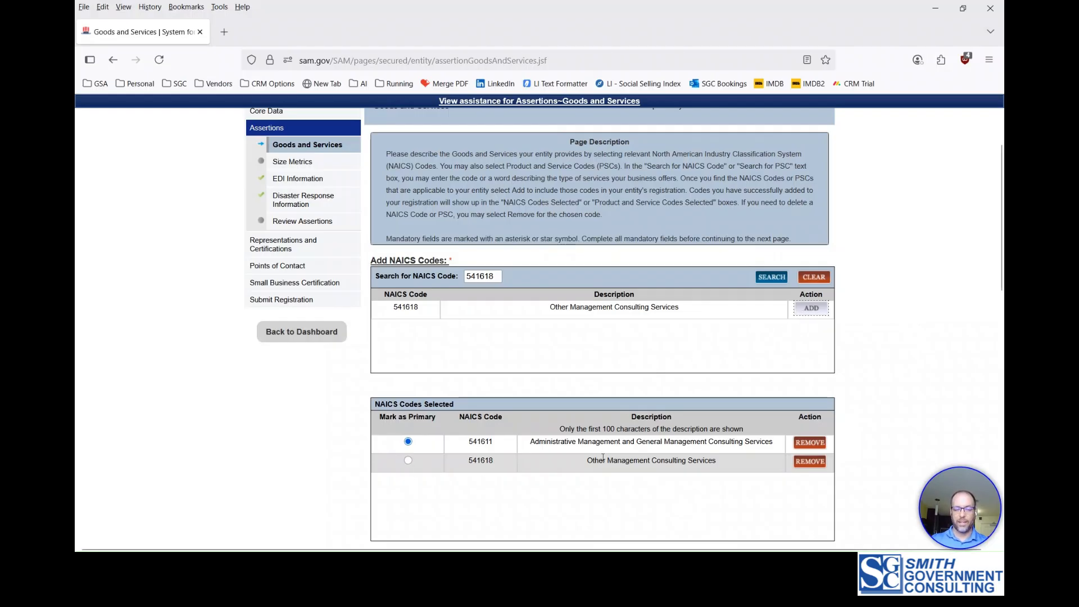
Try switching the primary NAICS code and removing 541618, restoring 541611 as primary and re-adding 541618
left_click(408, 461)
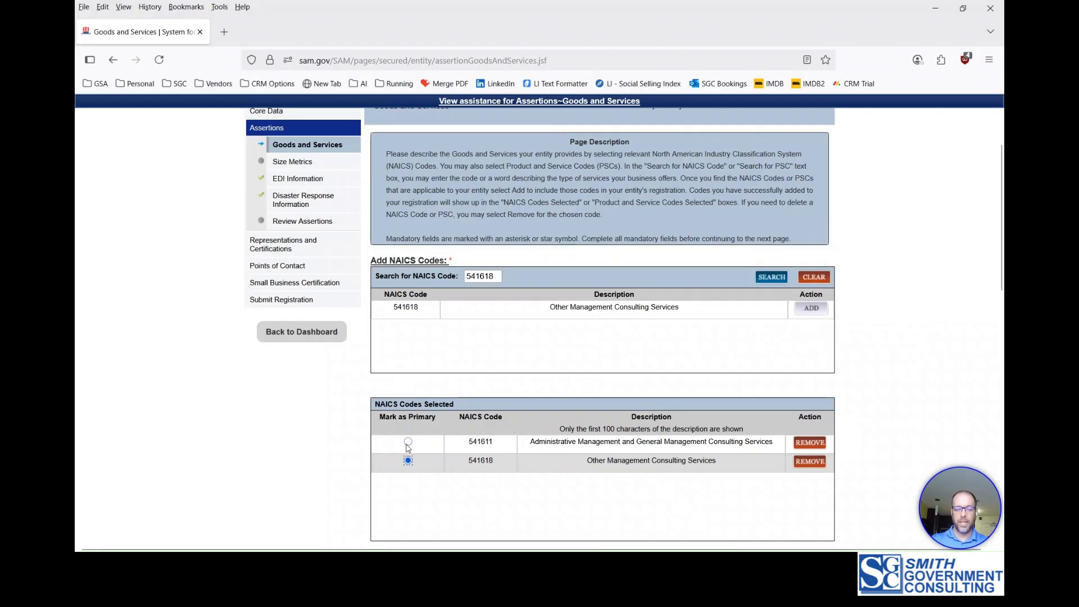
left_click(408, 443)
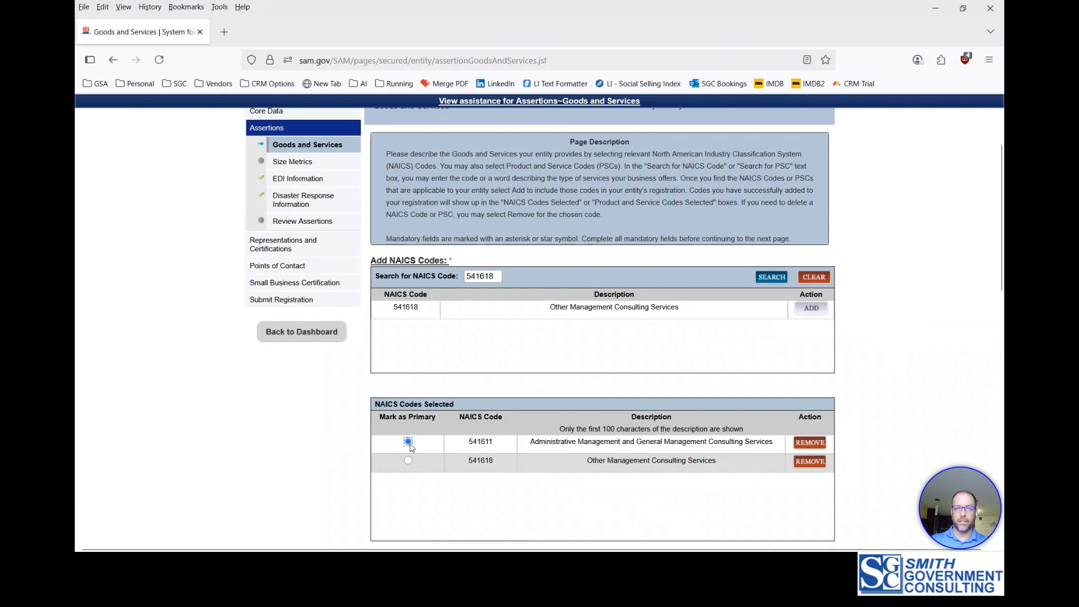
left_click(809, 461)
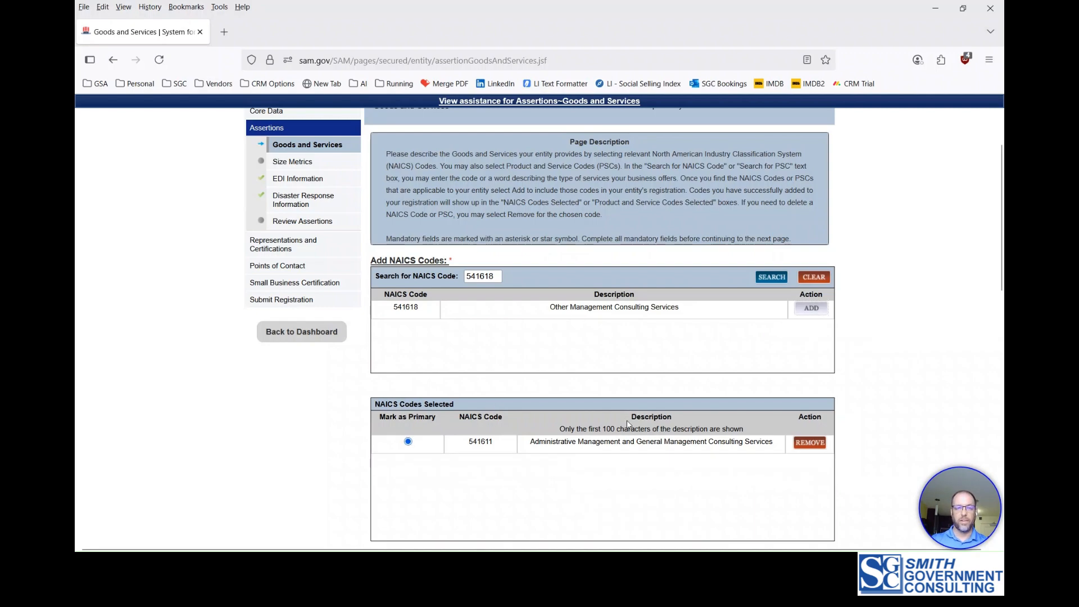
left_click(808, 314)
Continue through the remaining Assertions pages, including EDI Information, and save the Assertions review
scroll(545, 397, "down", 5)
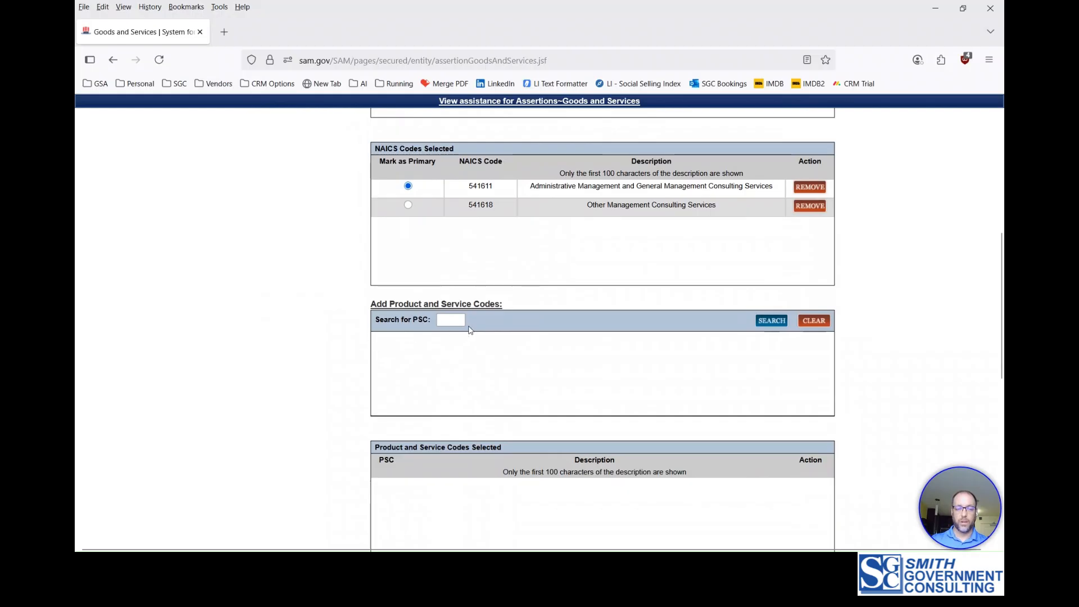
scroll(518, 342, "down", 3)
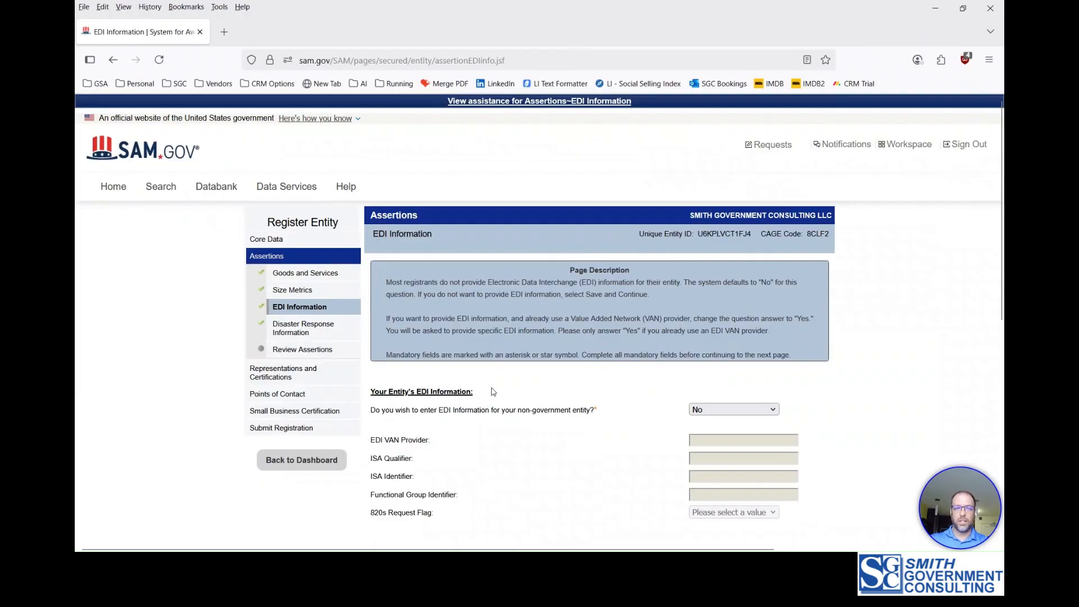
scroll(494, 391, "down", 2)
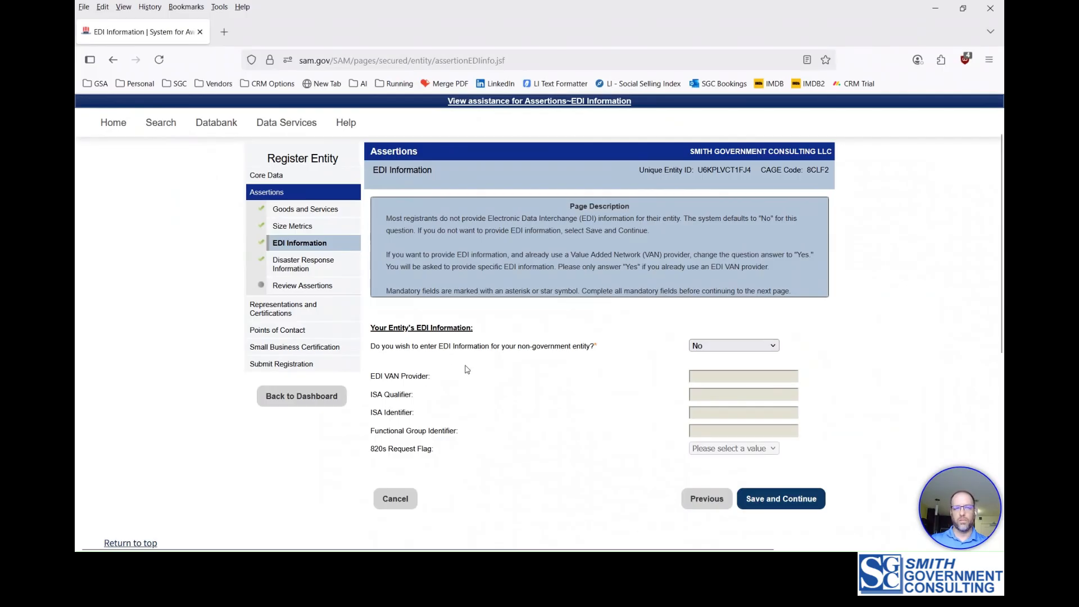
left_click(782, 500)
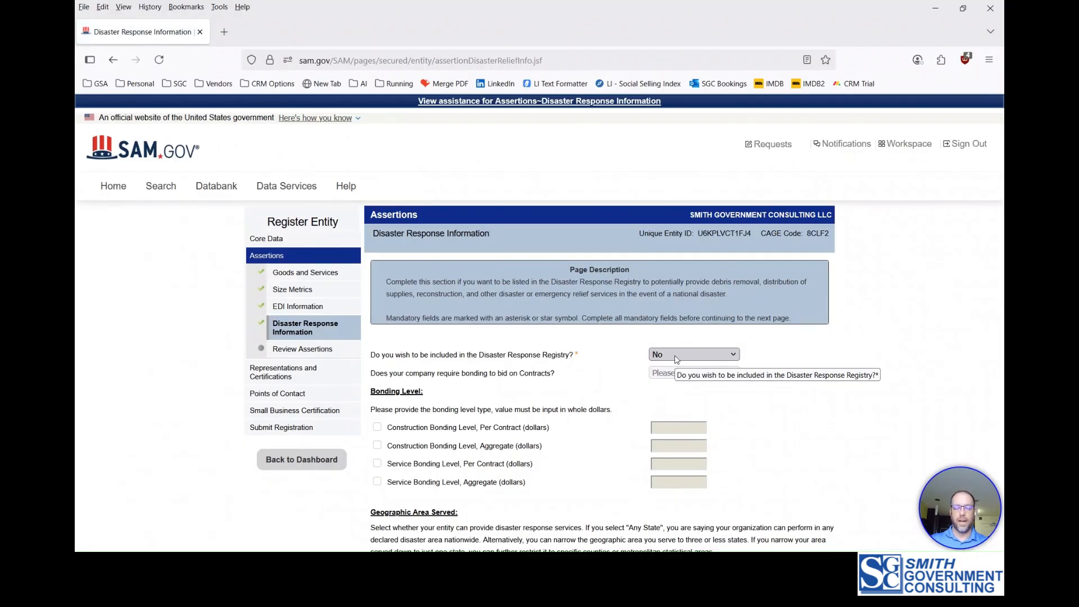
scroll(633, 355, "down", 5)
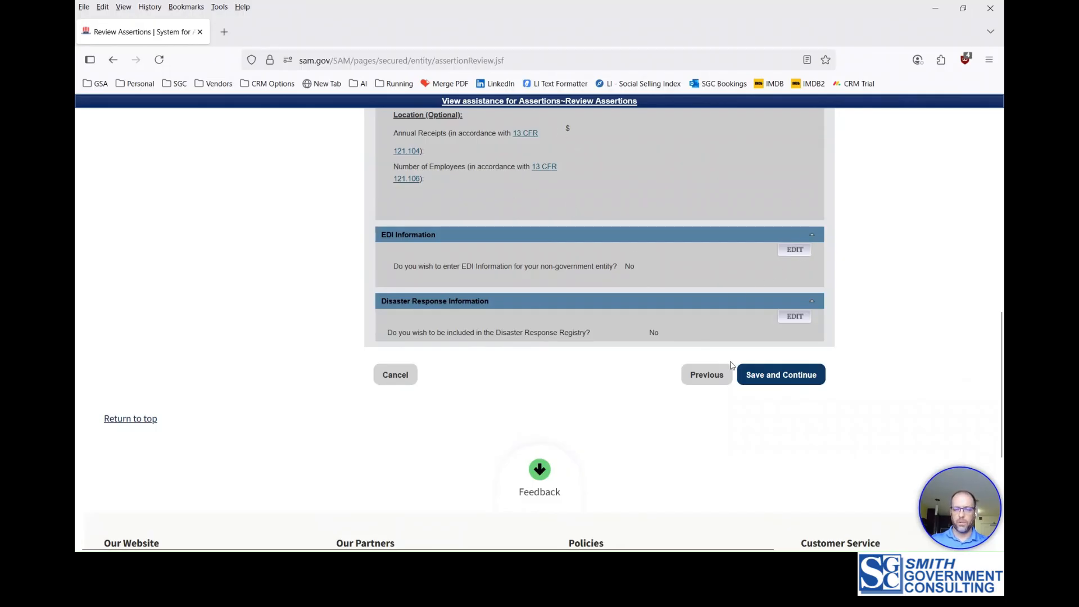
left_click(778, 377)
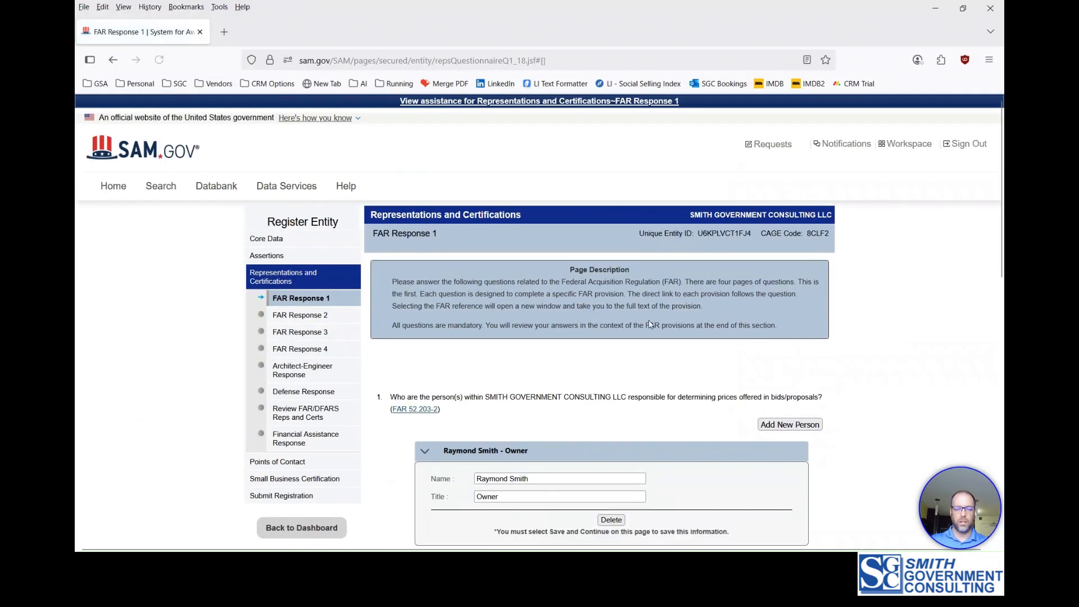
Review the FAR Response 1 answers and save the page without changes
scroll(636, 315, "down", 2)
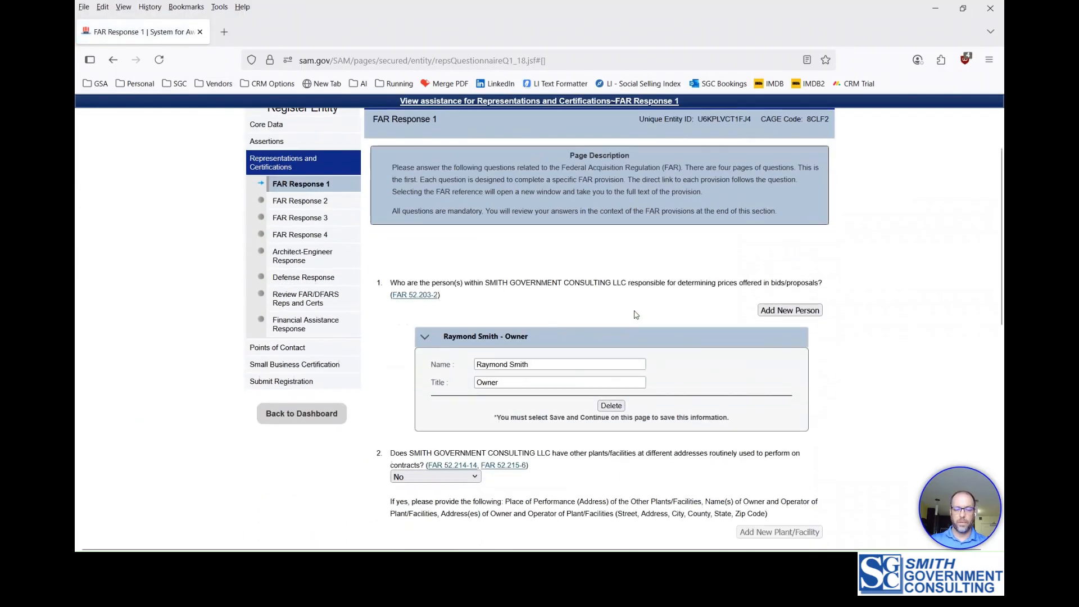
scroll(635, 314, "up", 1)
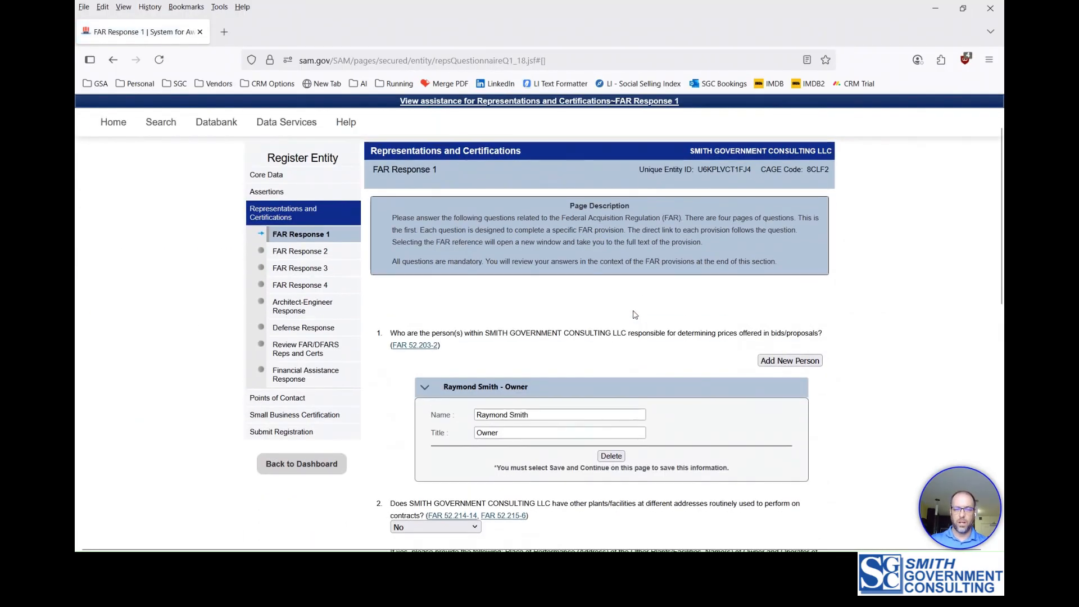
scroll(635, 314, "down", 1)
scroll(635, 314, "down", 1)
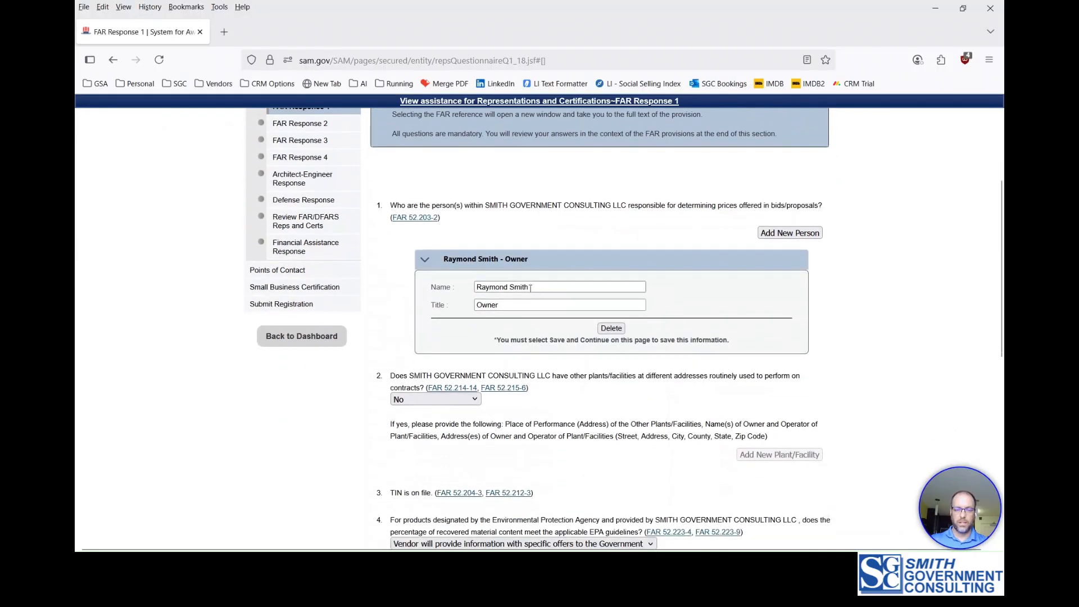
scroll(612, 288, "down", 1)
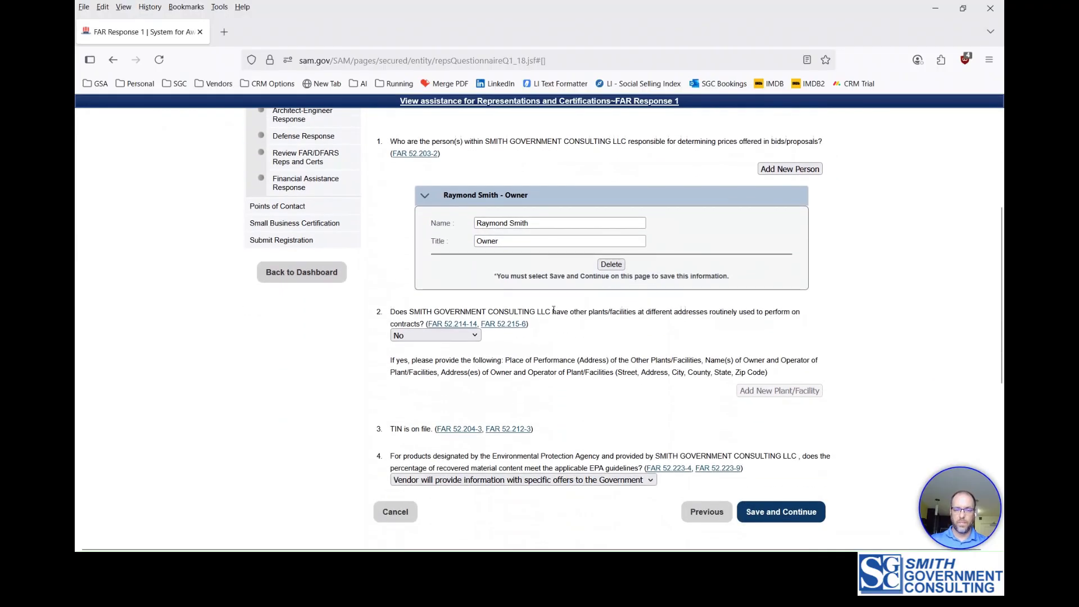
scroll(604, 314, "down", 2)
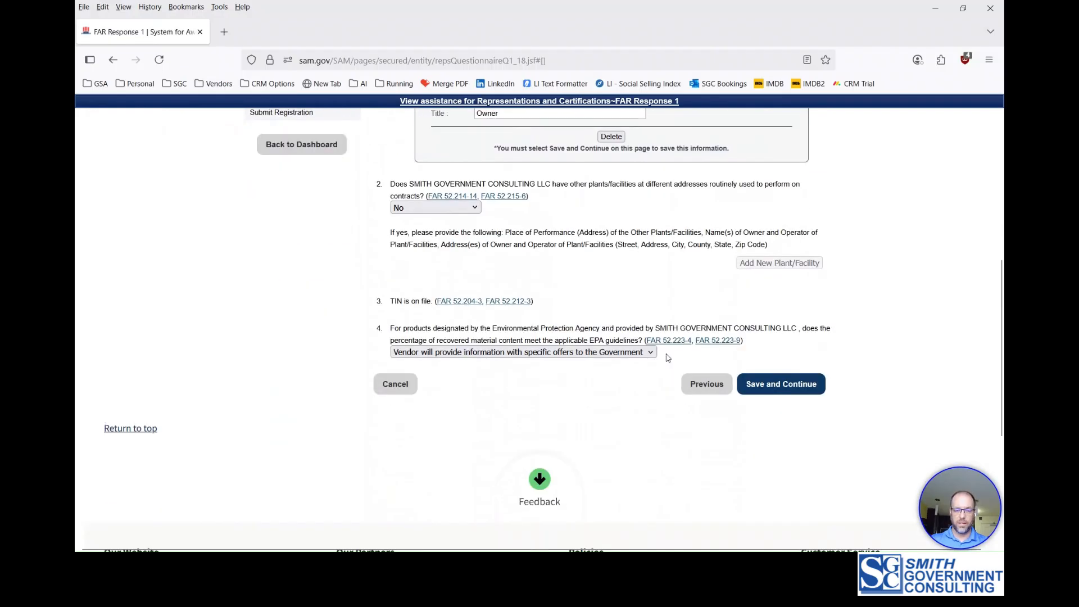
left_click(794, 387)
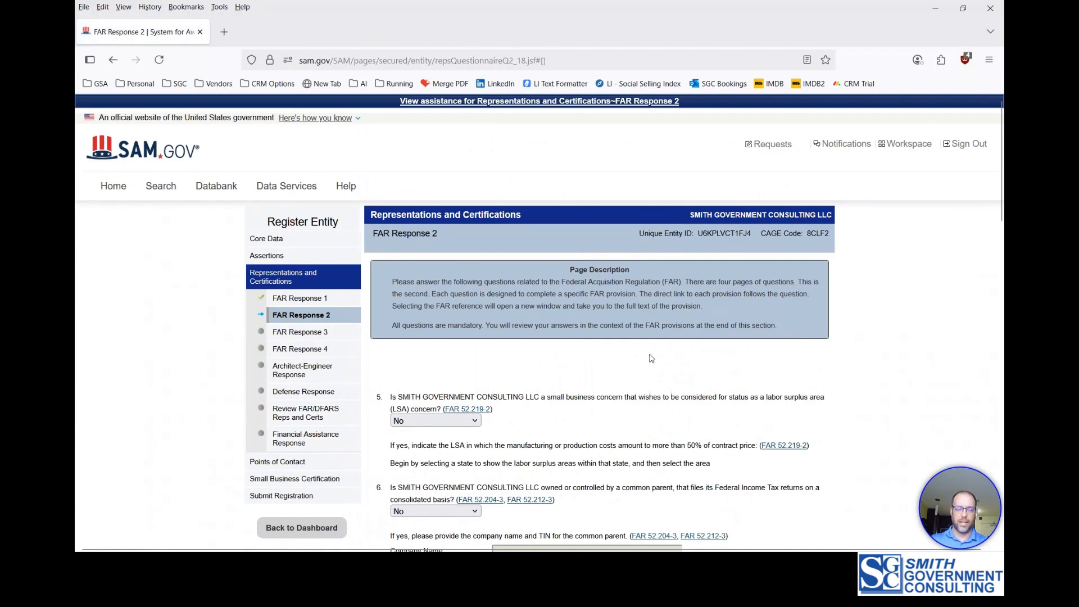
Review the FAR Response 2 answers and save the page without changes
scroll(651, 356, "down", 6)
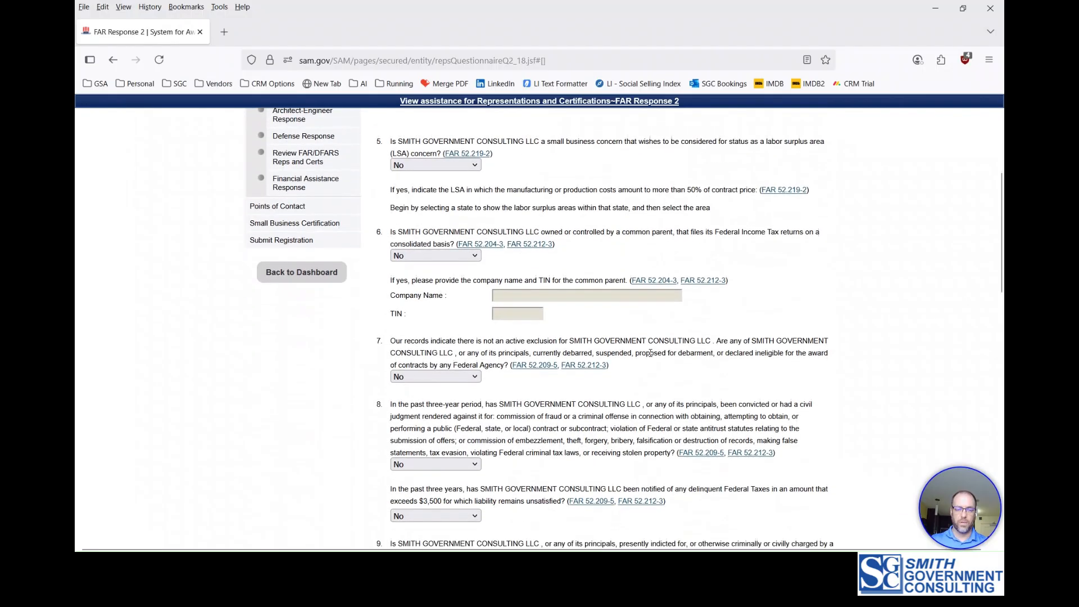
scroll(651, 353, "down", 1)
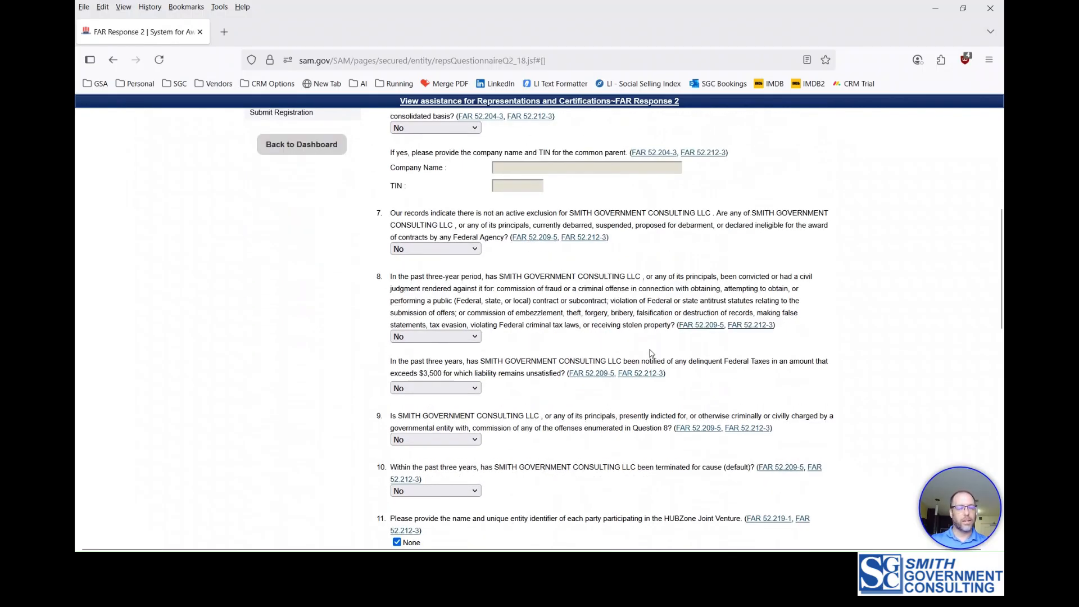
scroll(652, 350, "down", 3)
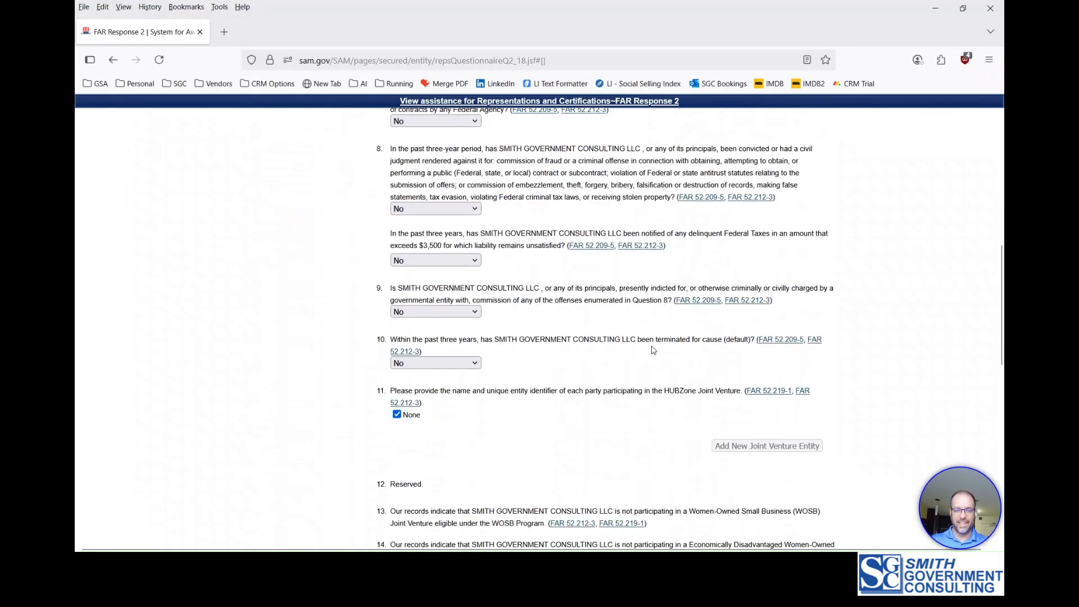
scroll(652, 350, "down", 8)
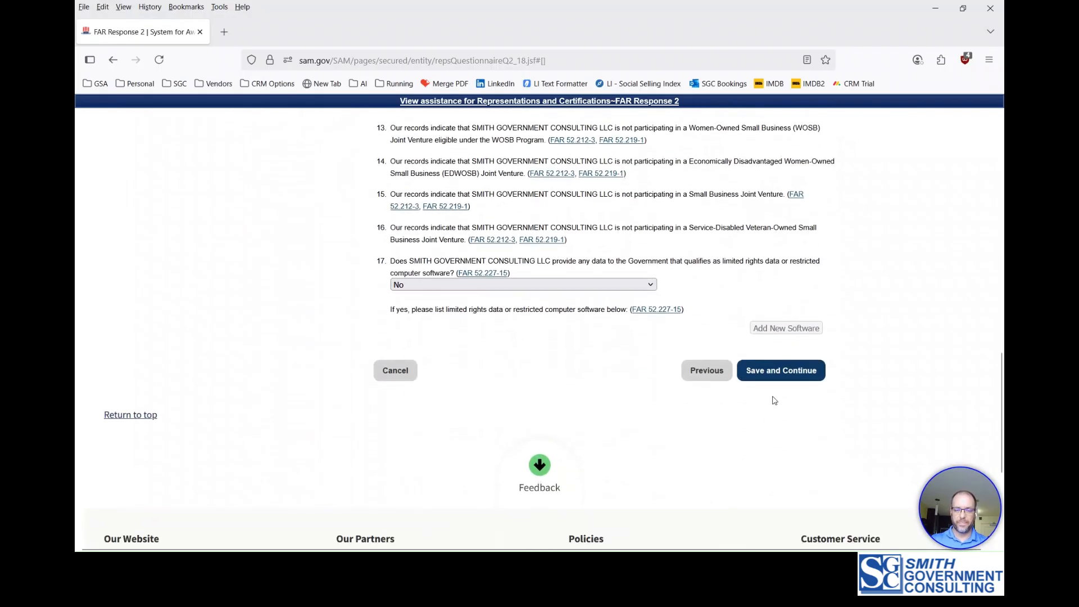
left_click(782, 381)
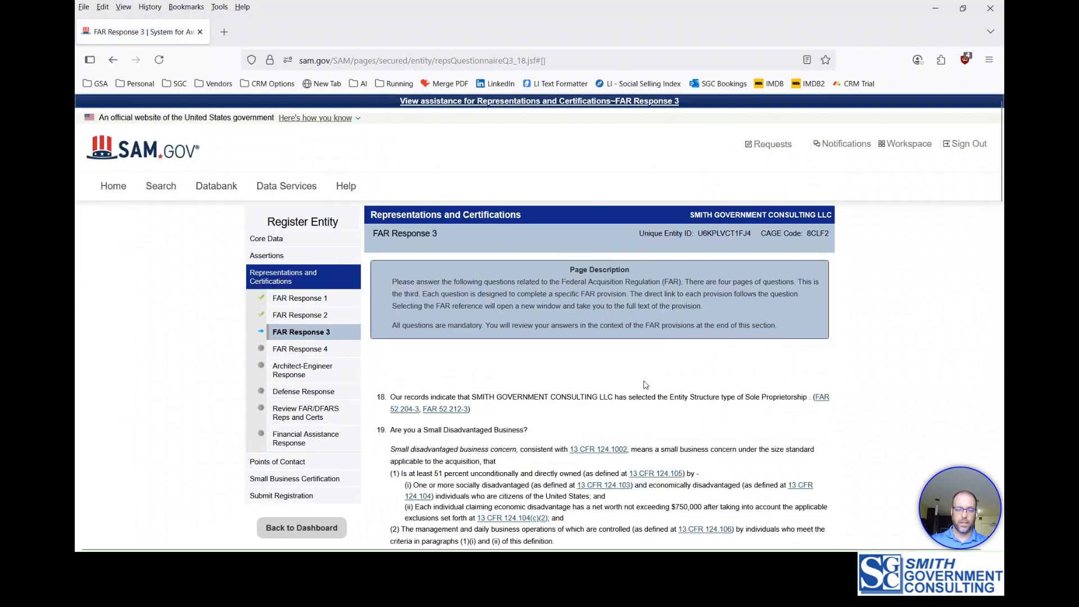
Review the FAR Response 3 answers, including the small business NAICS table, and save the page
scroll(646, 384, "down", 7)
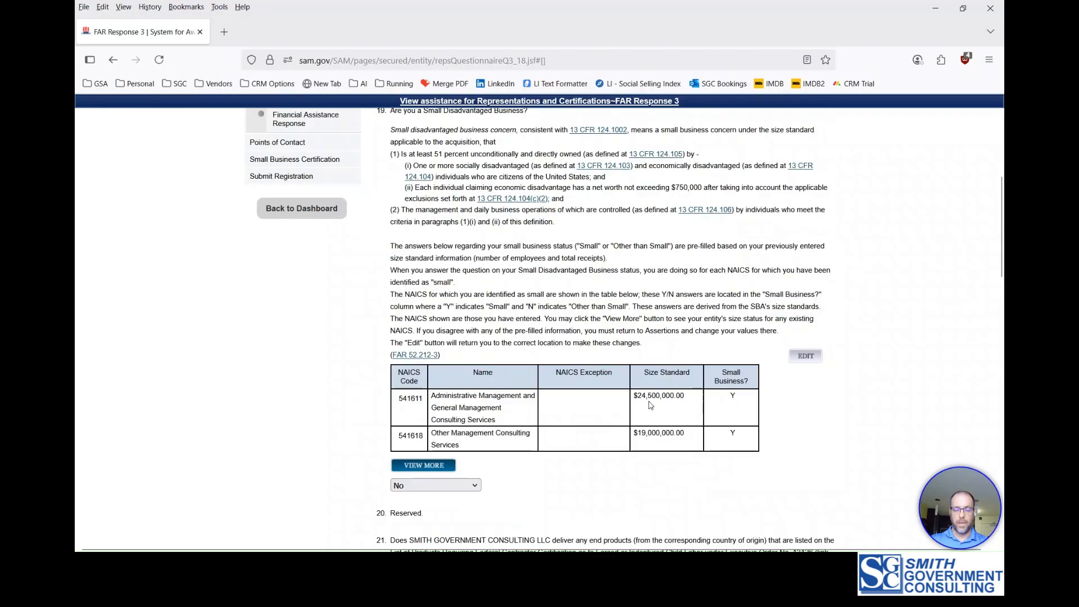
scroll(665, 388, "down", 3)
scroll(665, 385, "down", 15)
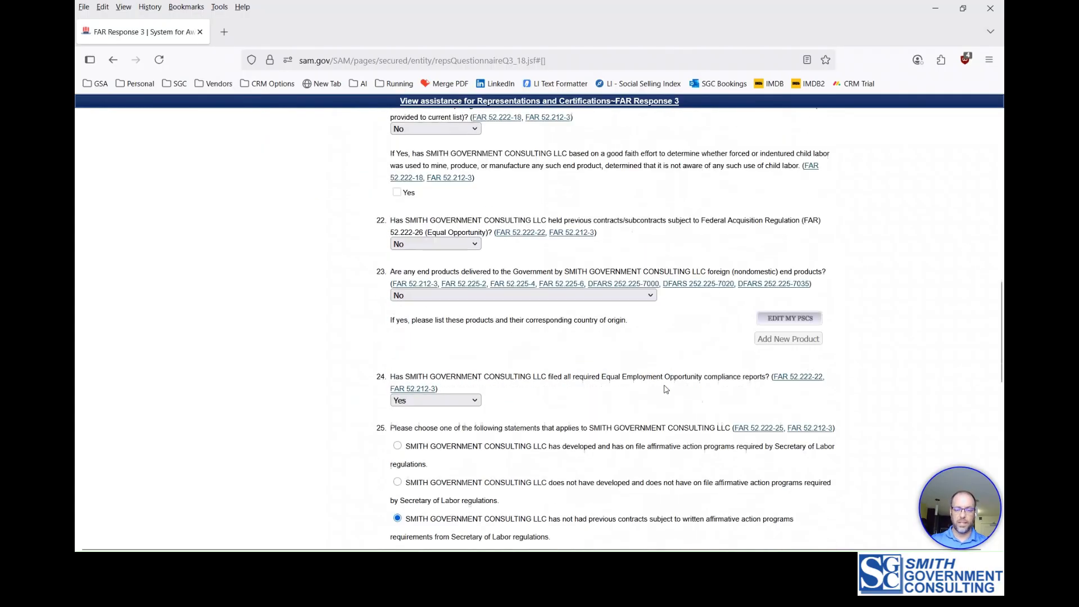
scroll(666, 391, "down", 2)
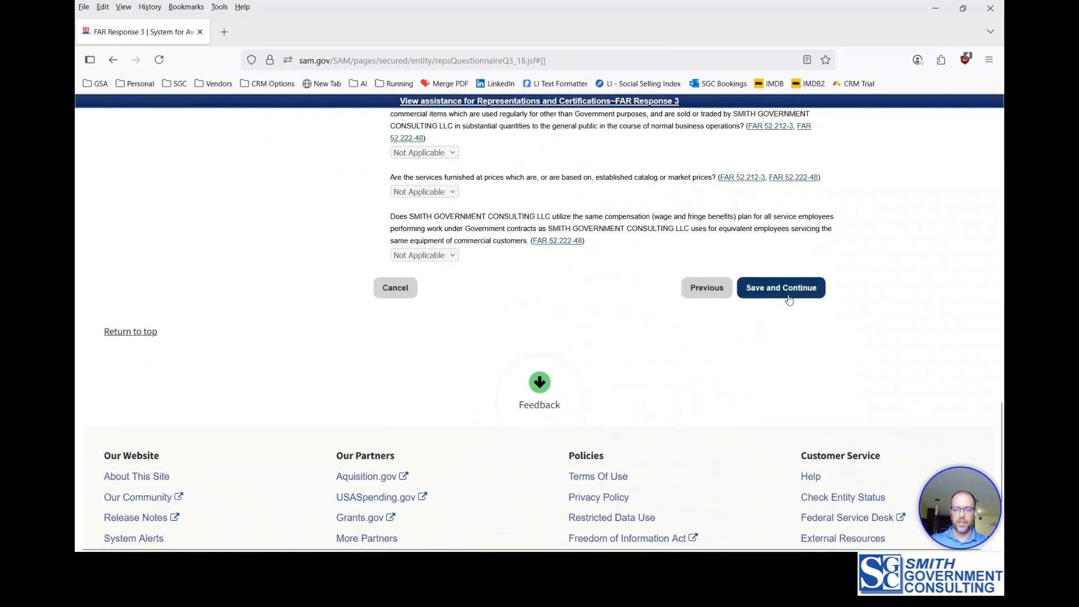
left_click(785, 290)
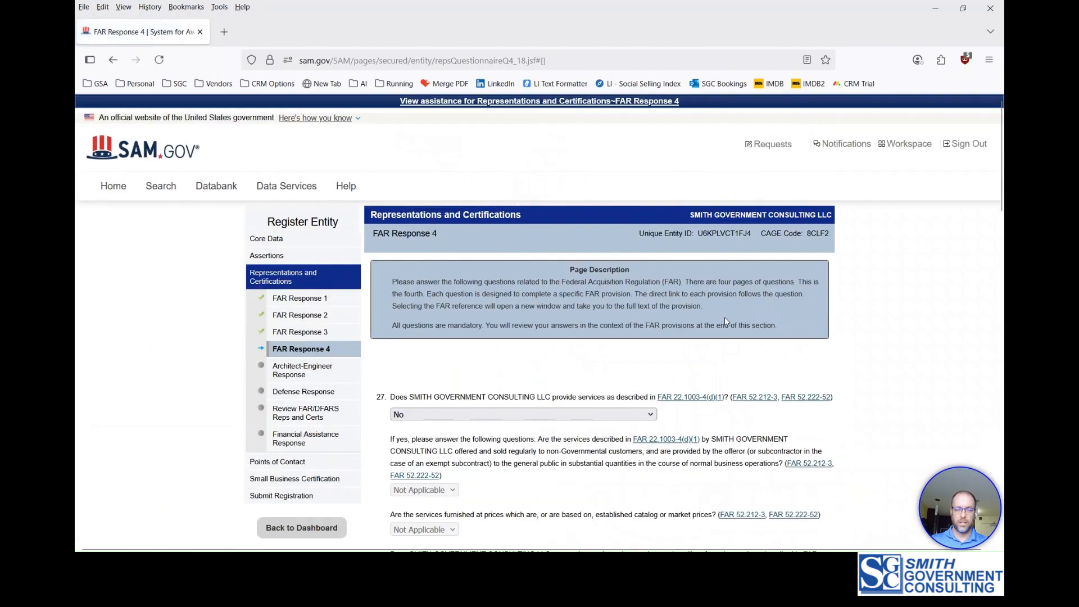
Review the FAR Response 4 answers and save the page without changes
scroll(724, 321, "down", 11)
scroll(724, 324, "down", 10)
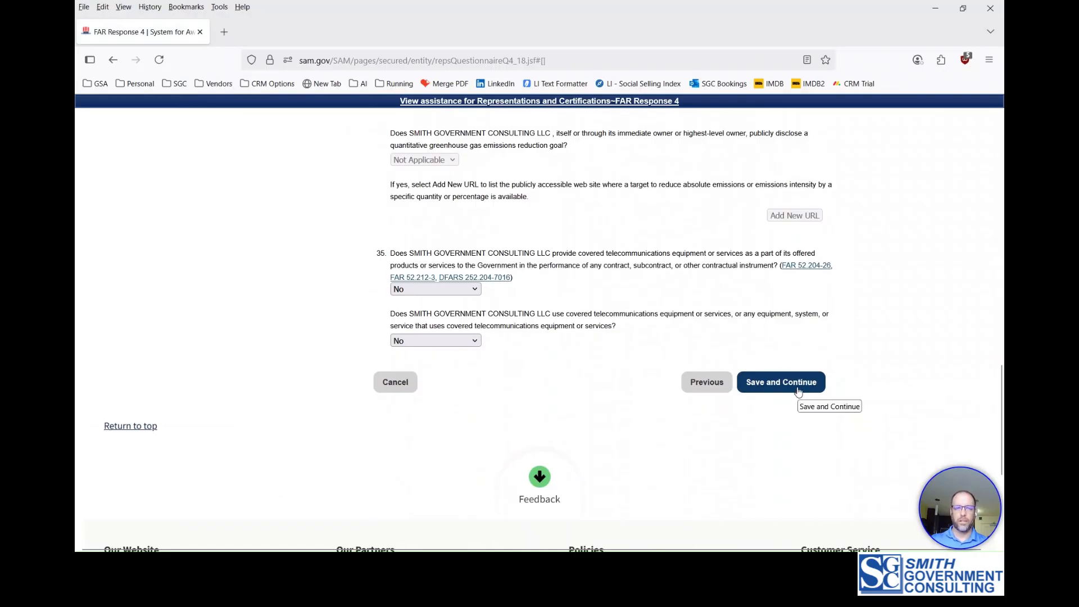
left_click(798, 392)
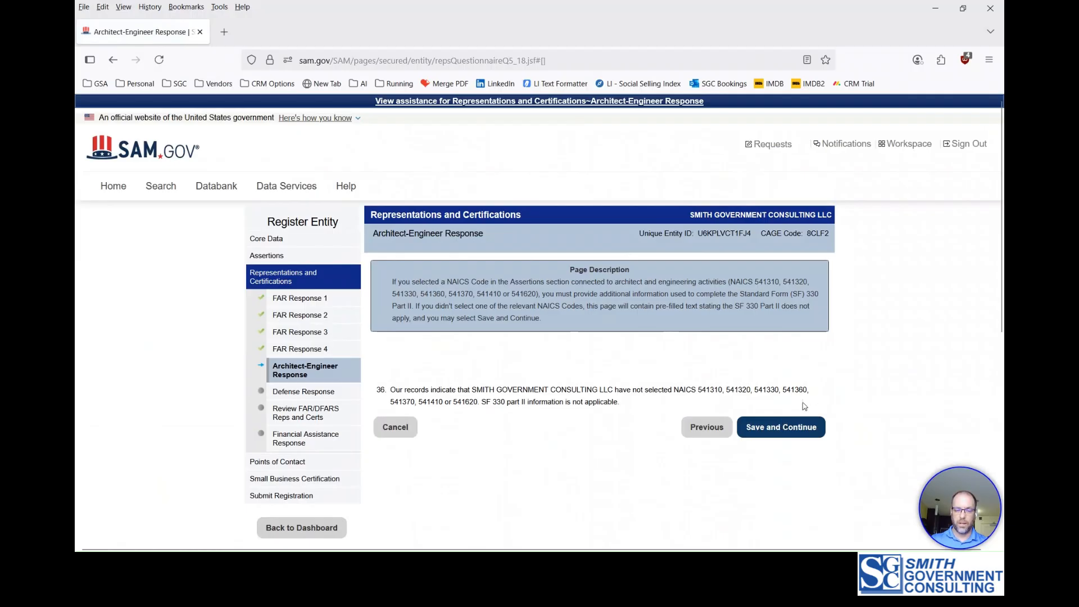
Save the Architect-Engineer Response page, then review and save the Defense Response answers
left_click(789, 432)
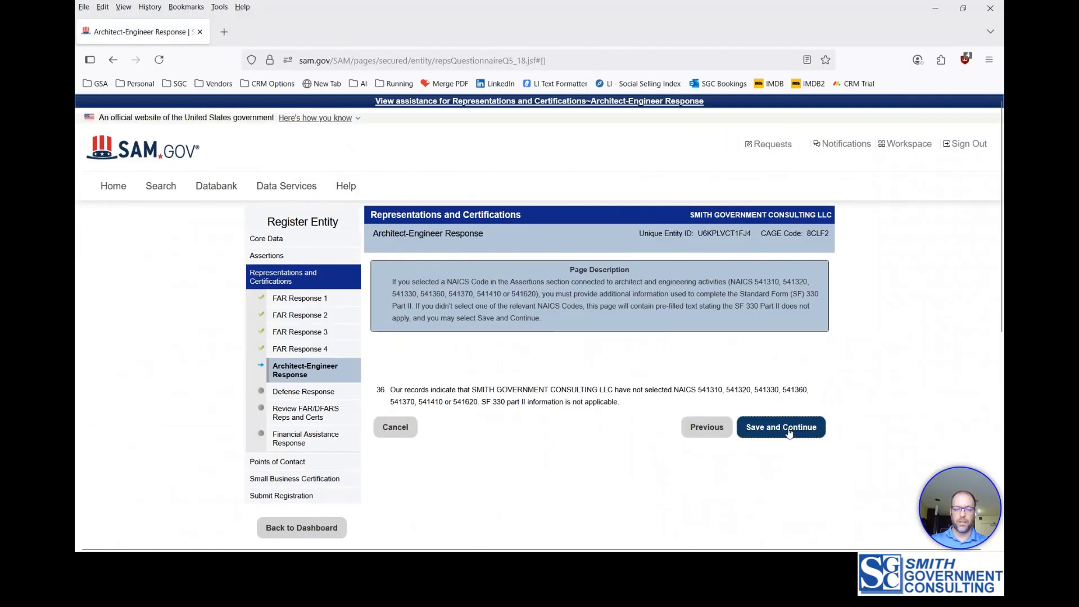
scroll(721, 387, "down", 1)
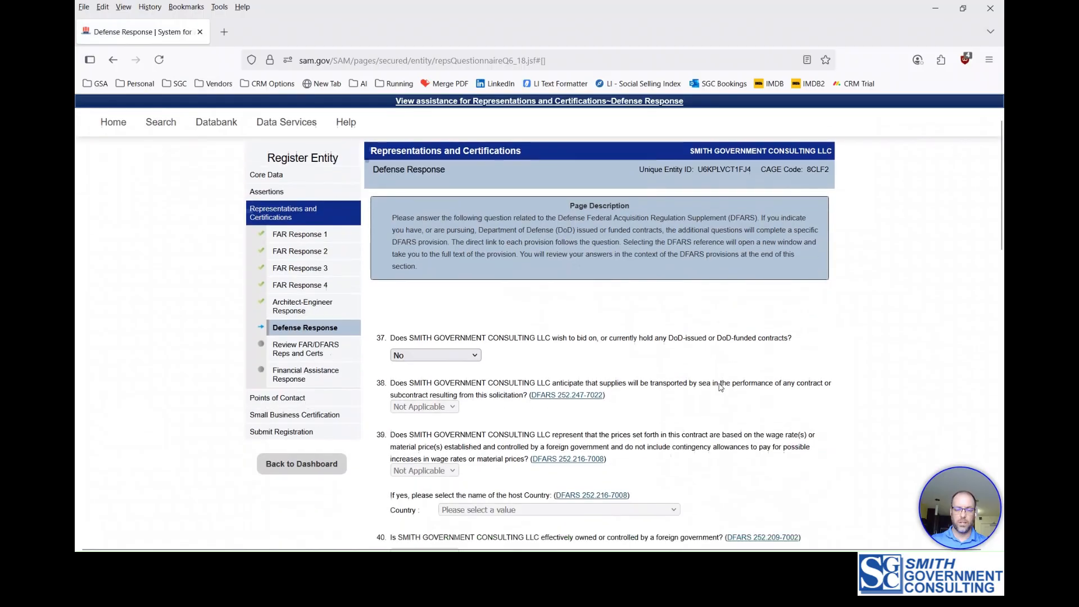
scroll(721, 387, "down", 7)
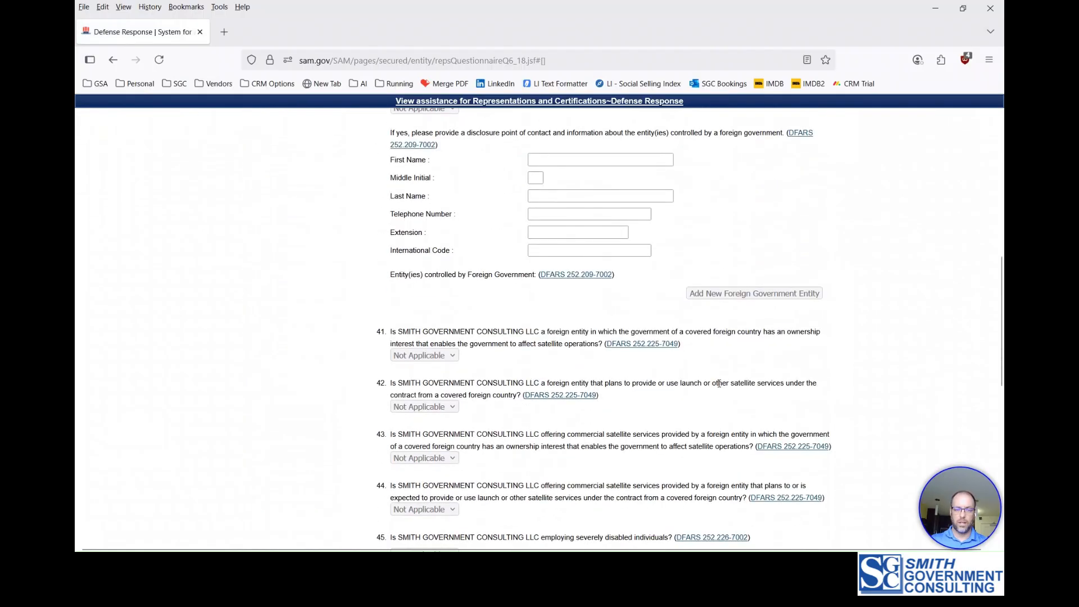
scroll(722, 358, "down", 5)
left_click(783, 320)
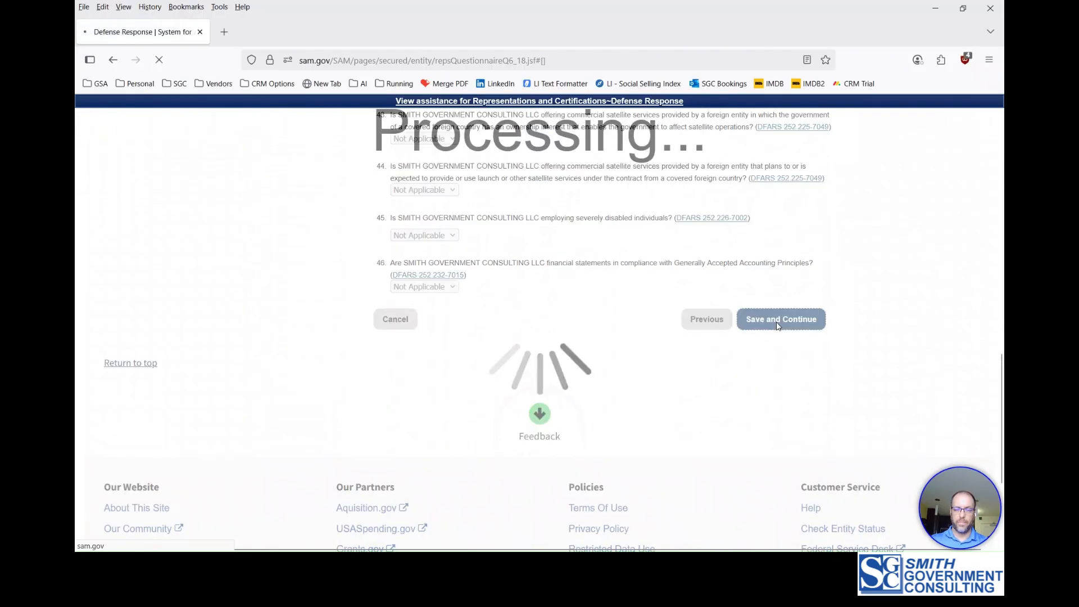
Acknowledge having read the FAR and DFARS provisions and save the Review FAR/DFARS Reps and Certs page
scroll(753, 331, "down", 10)
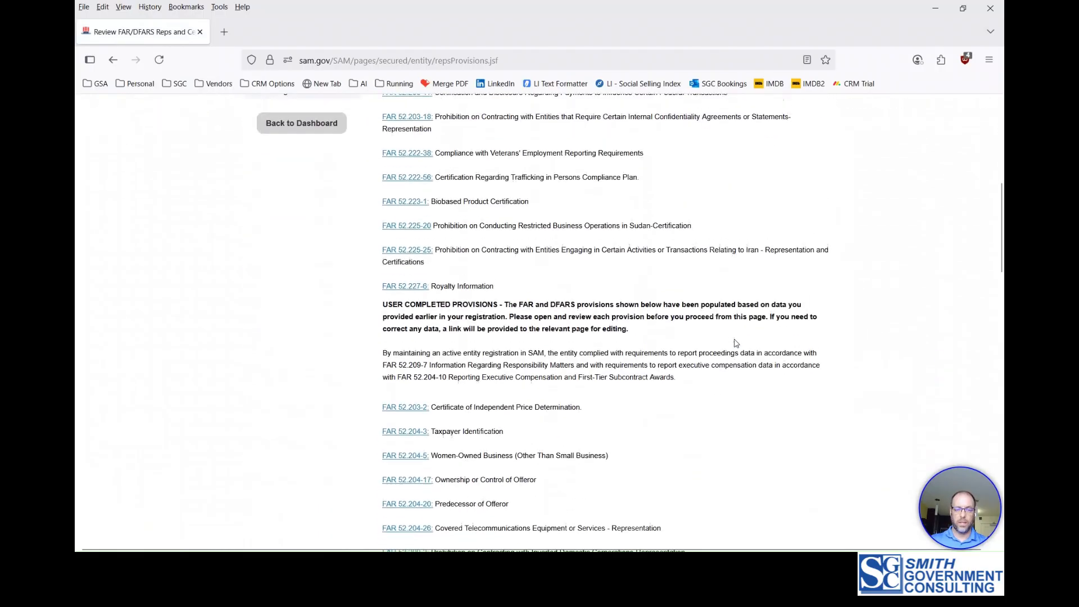
scroll(735, 343, "down", 18)
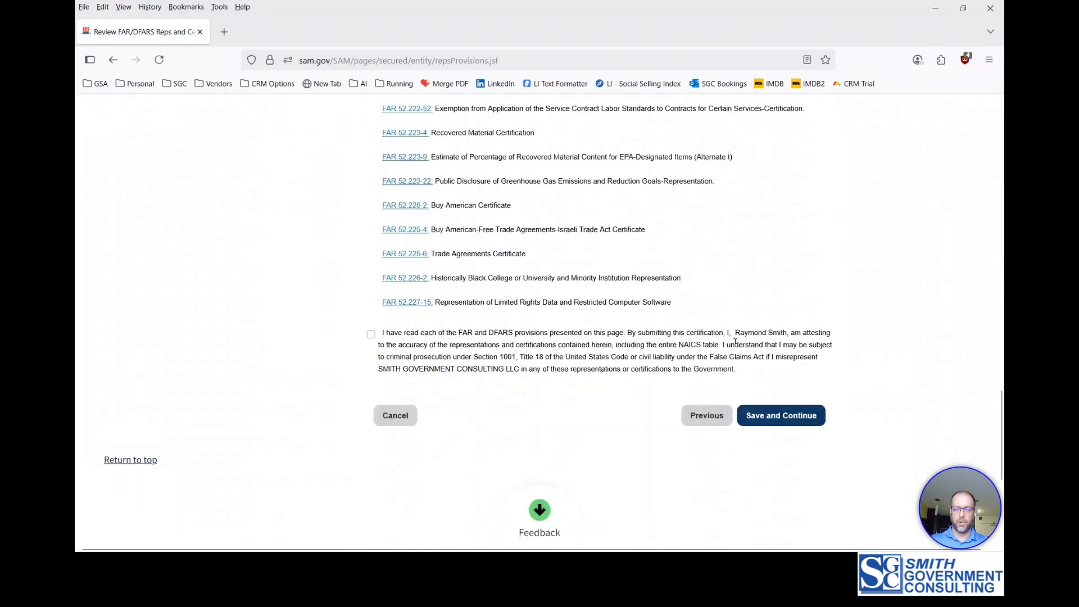
left_click(769, 391)
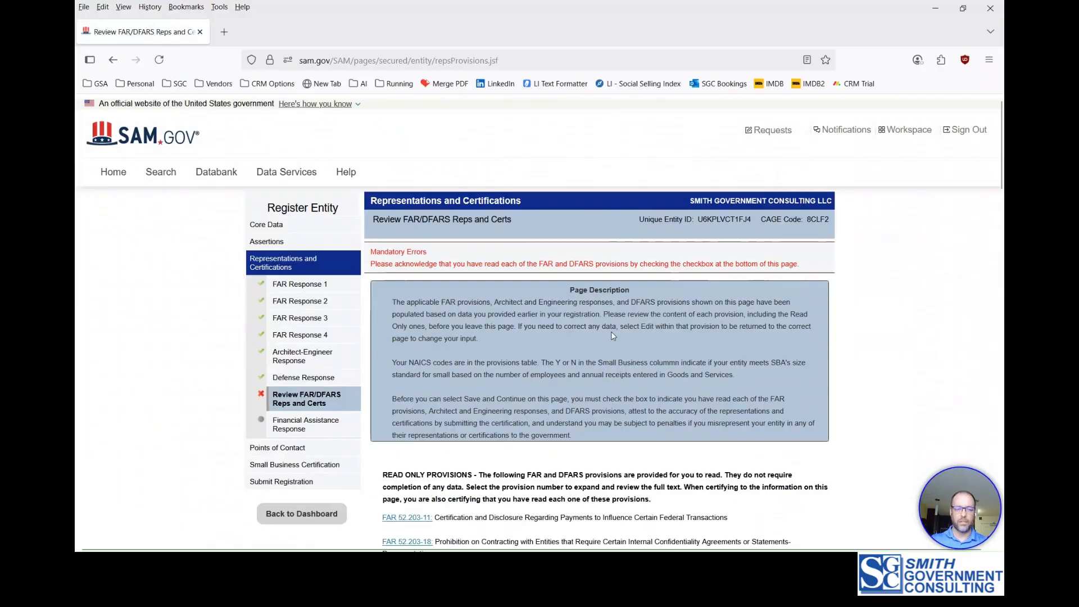
scroll(613, 336, "down", 17)
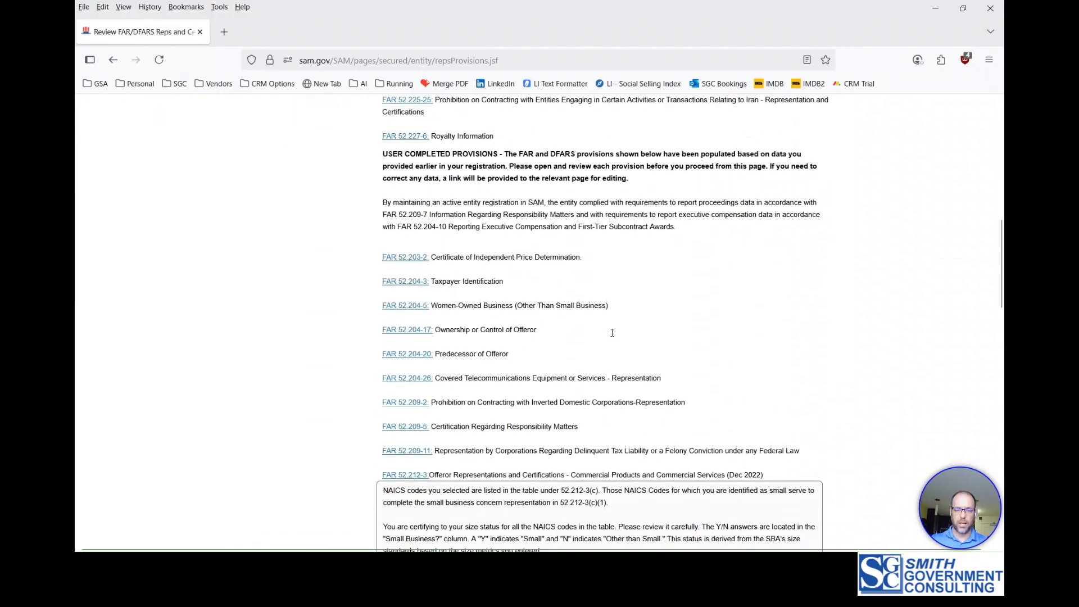
scroll(613, 333, "down", 11)
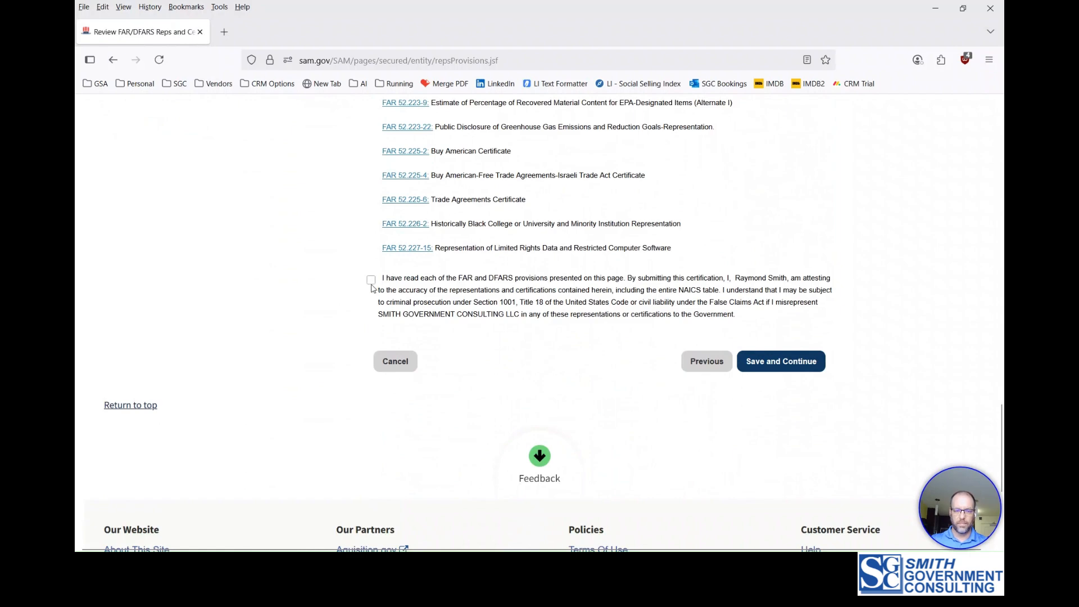
left_click(370, 279)
left_click(774, 363)
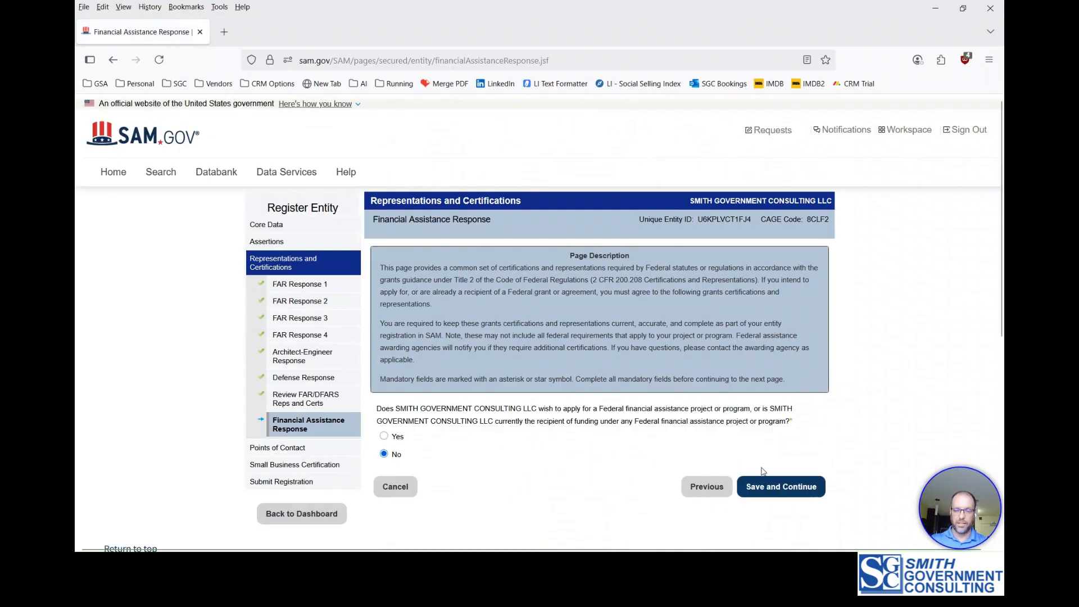
Save the Financial Assistance Response with No selected and review and save the Points of Contact details
left_click(772, 487)
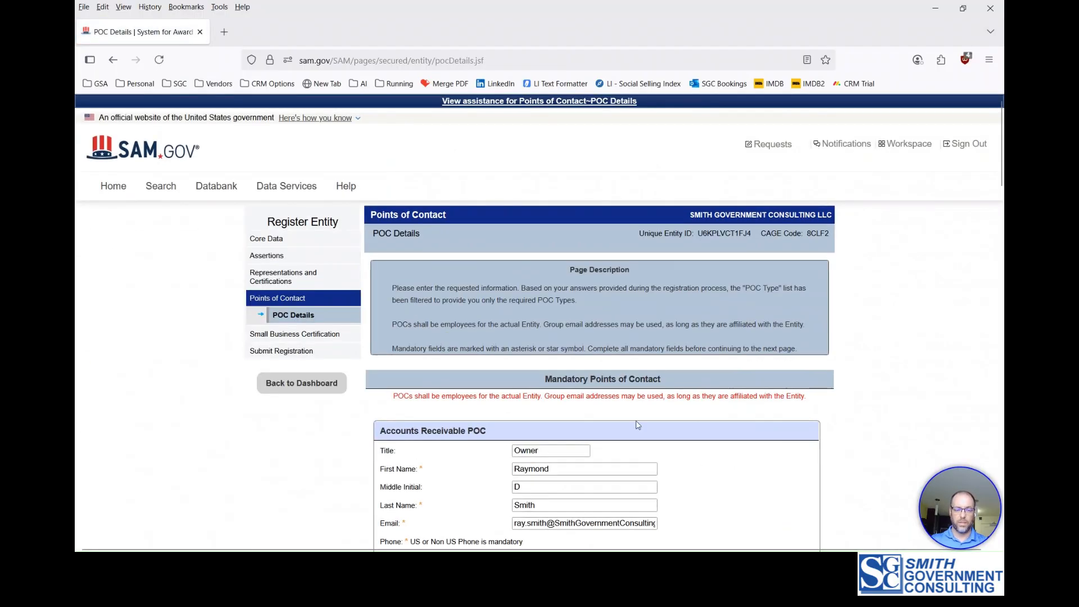
scroll(616, 371, "down", 5)
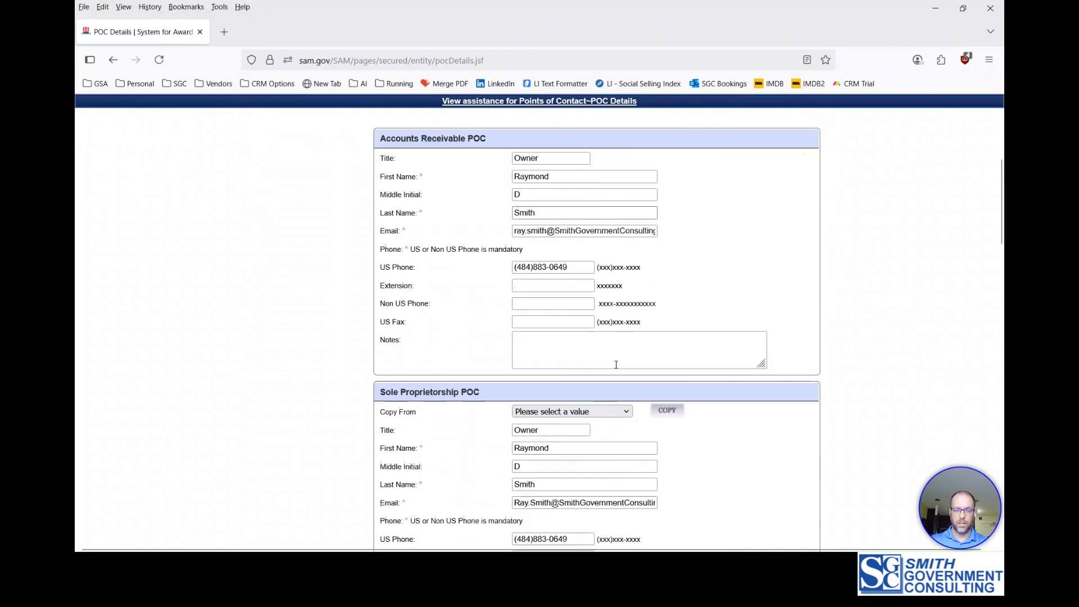
scroll(615, 368, "down", 3)
scroll(615, 366, "down", 18)
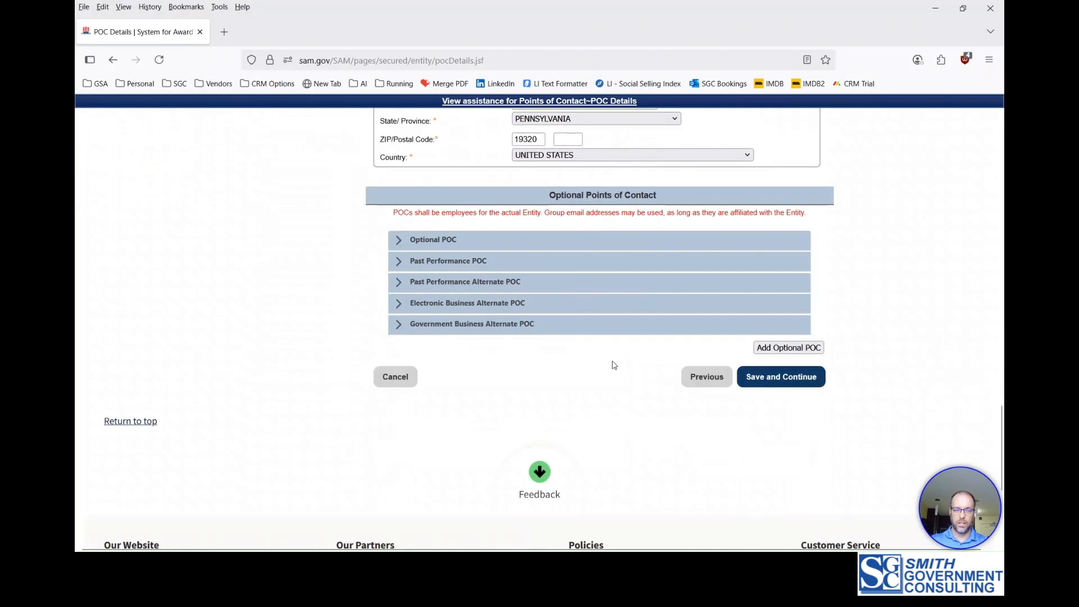
left_click(768, 382)
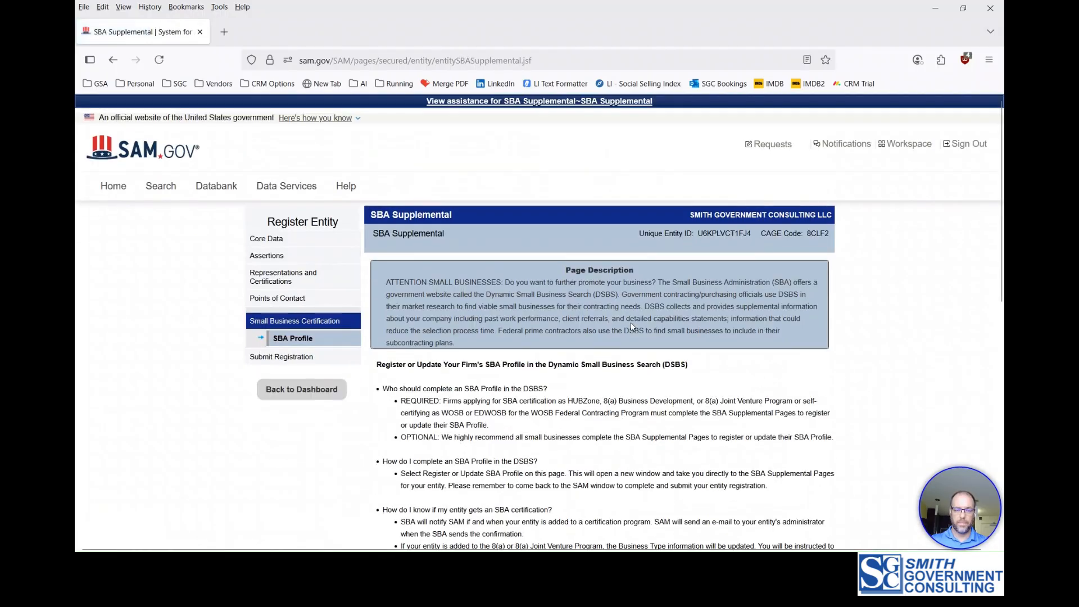
Save the SBA Supplemental page and submit the entity registration from the review page
scroll(631, 327, "down", 5)
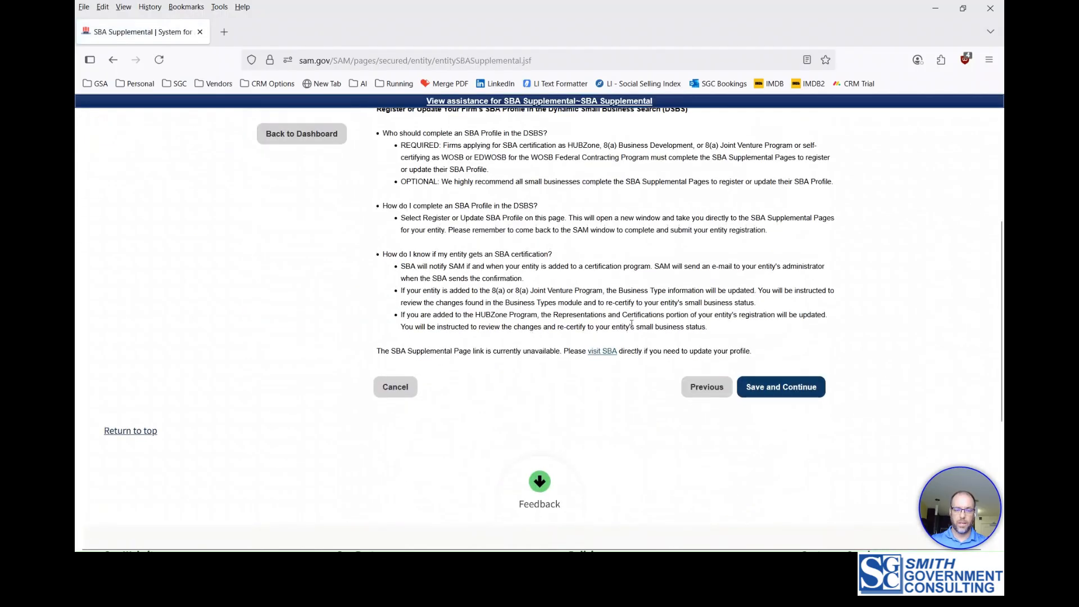
left_click(795, 391)
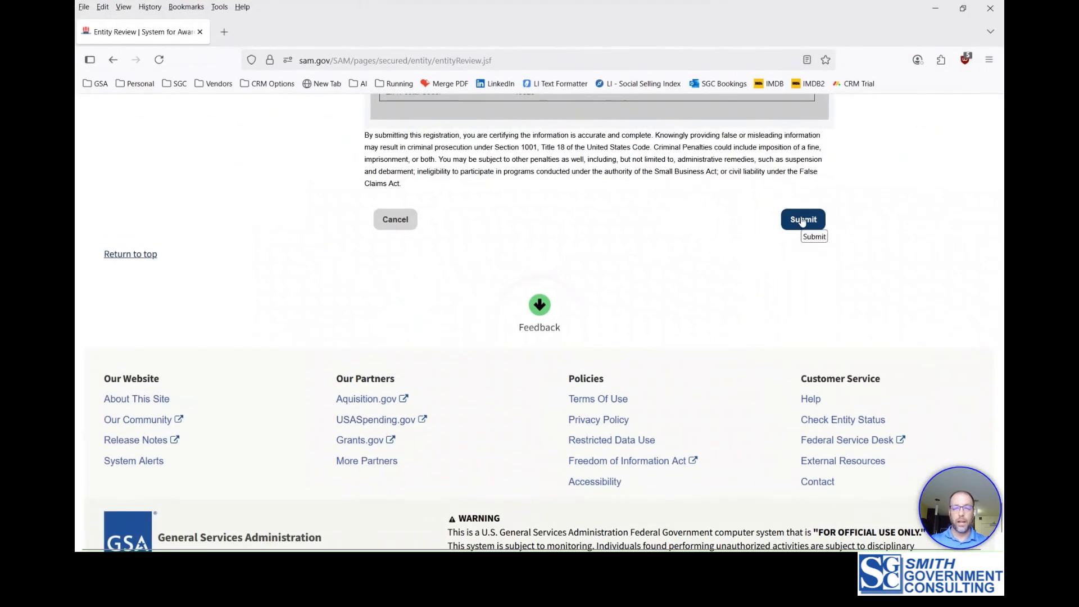
left_click(802, 220)
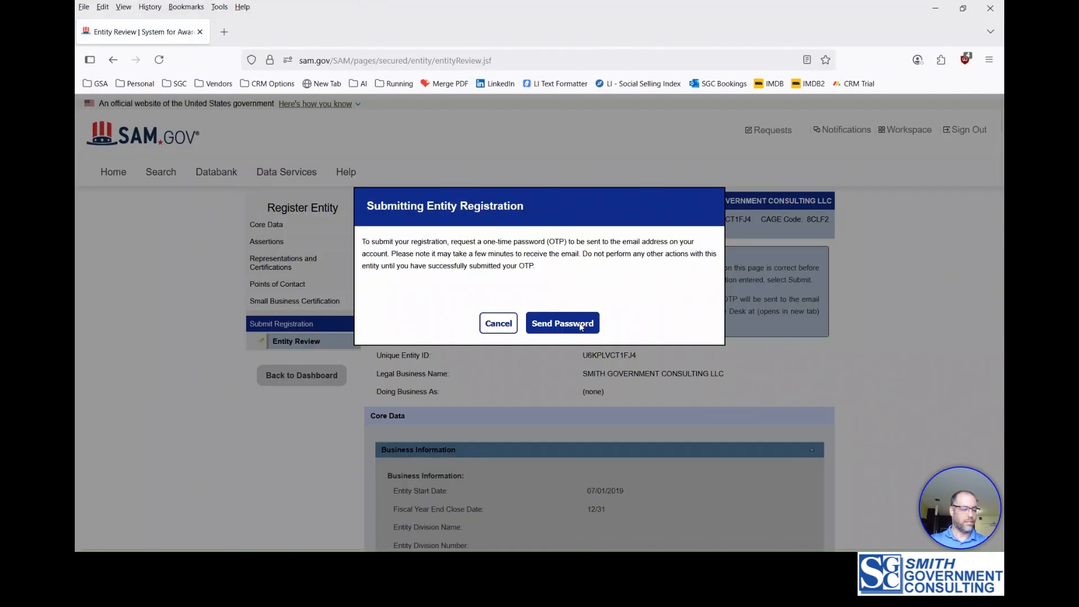
Request a one-time password, enter the emailed OTP and confirm it to submit the registration
left_click(579, 325)
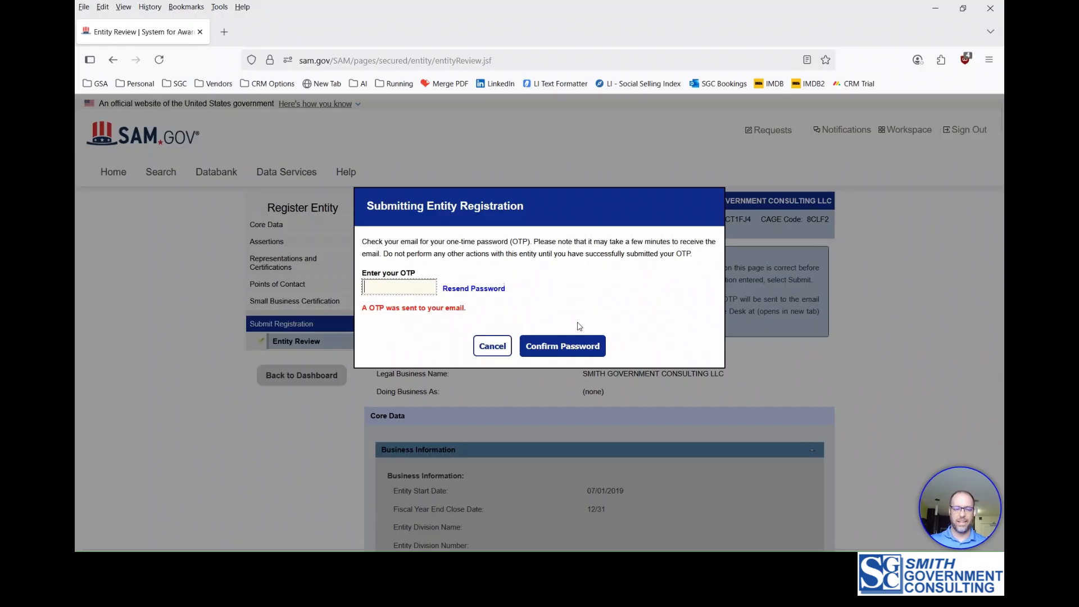
left_click(397, 292)
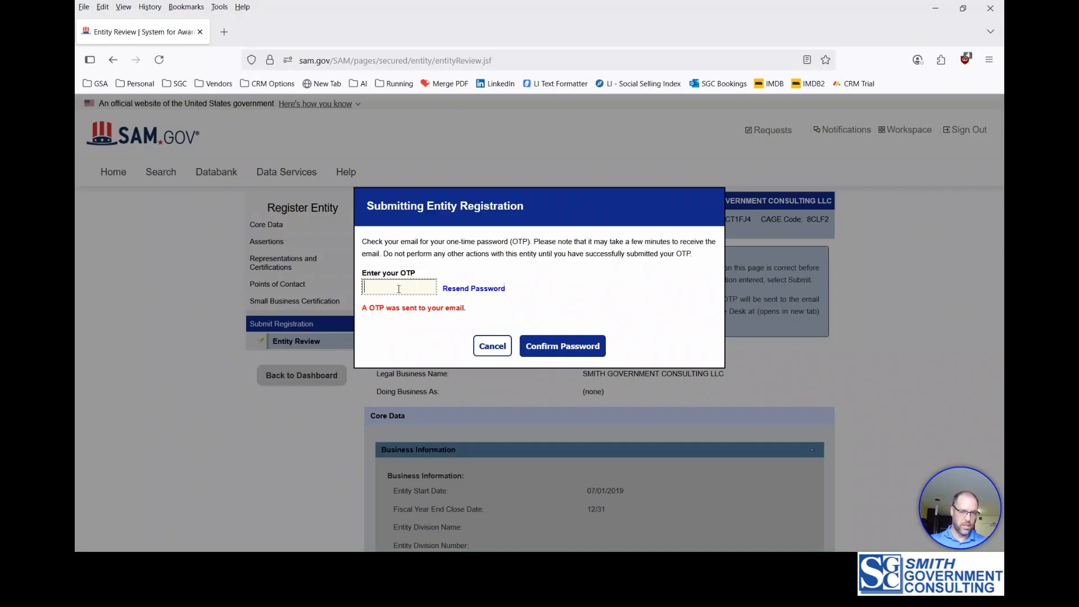
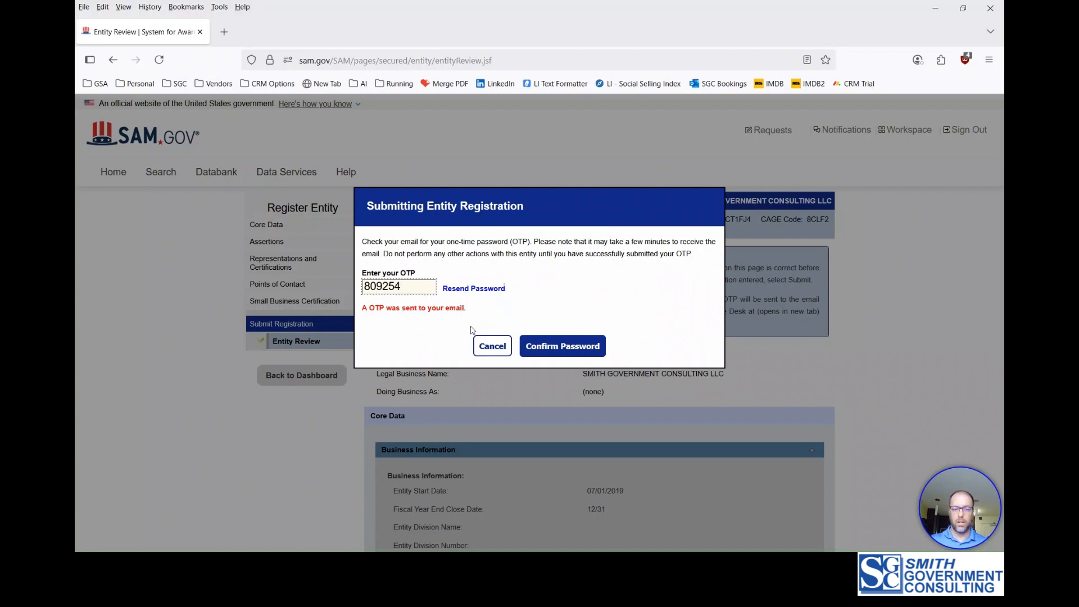
left_click(568, 346)
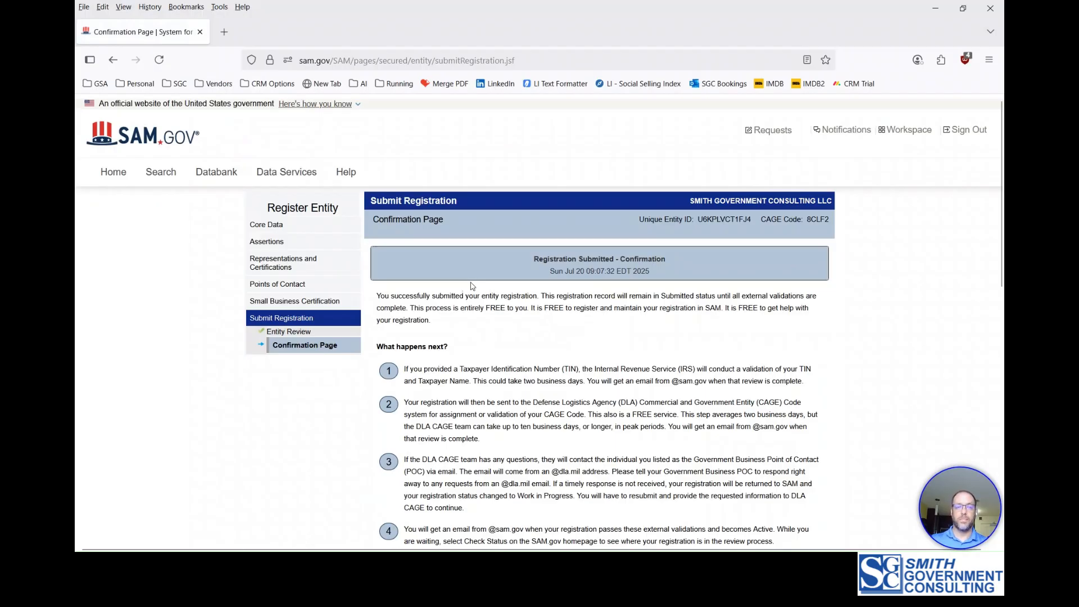
scroll(469, 285, "down", 5)
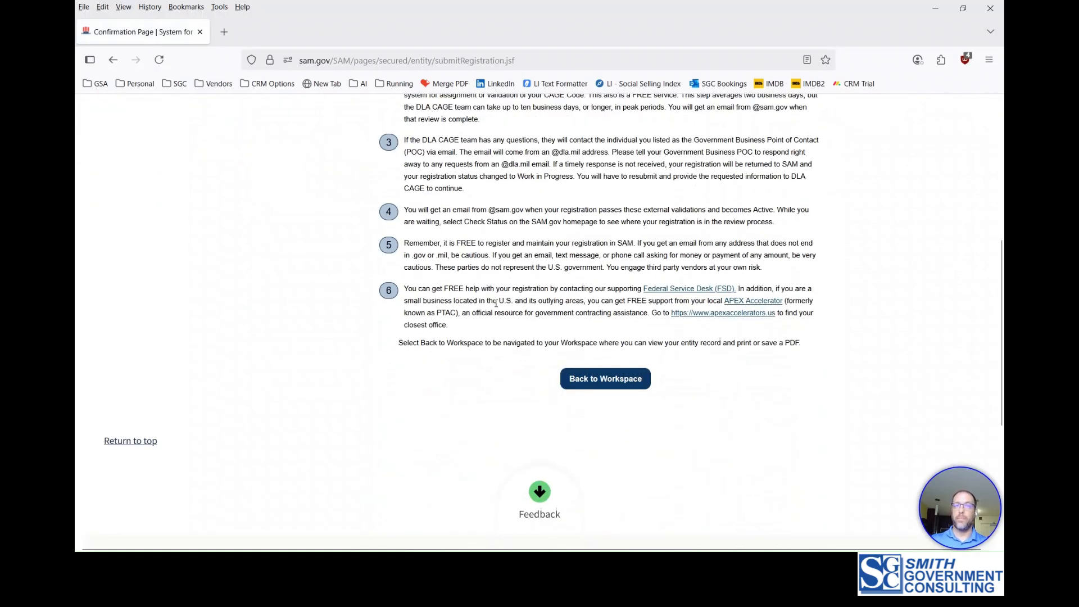
scroll(489, 332, "up", 6)
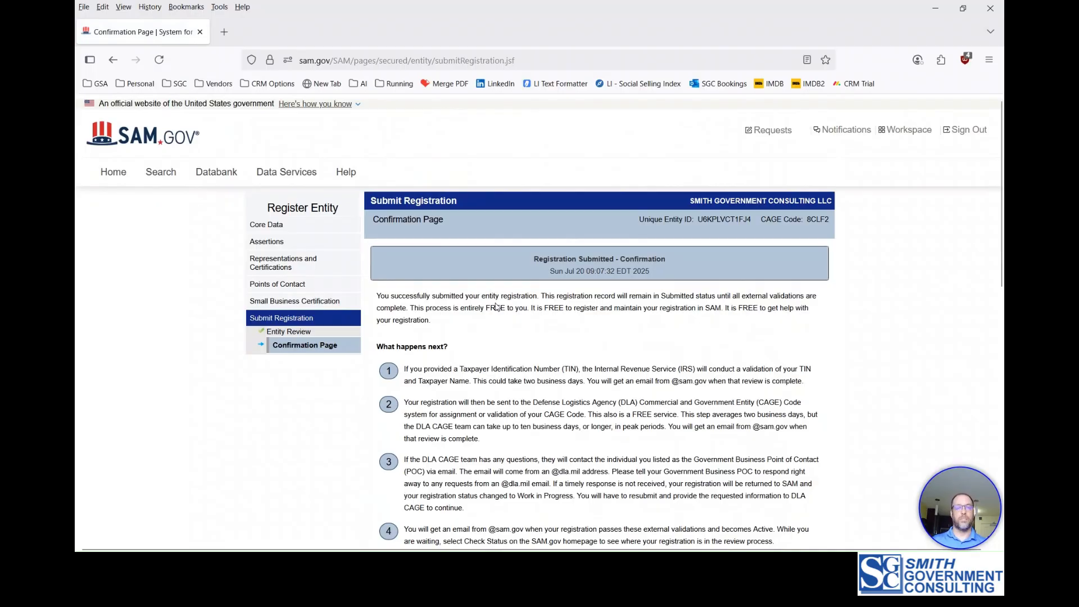